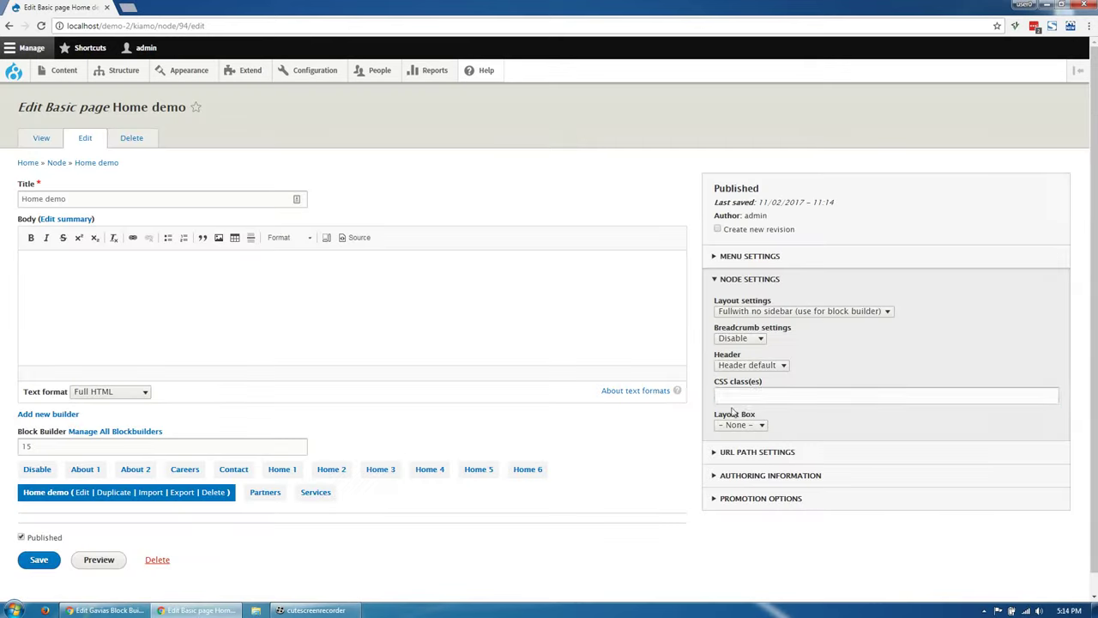
- Set the page's CSS class to hidden-title and save the Home demo page
left_click(771, 394)
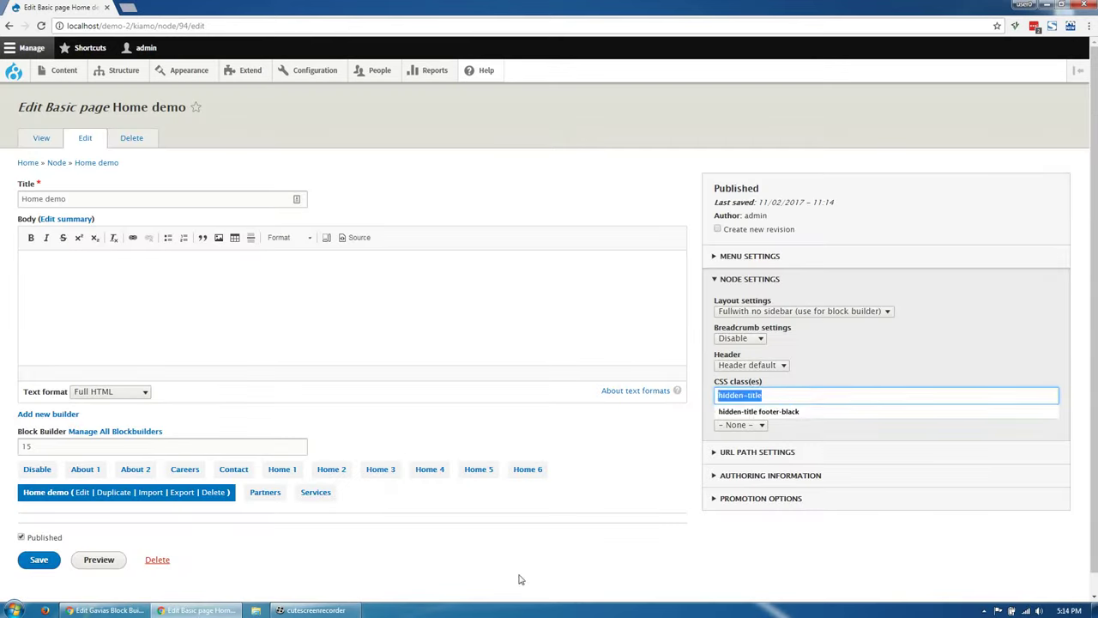
left_click(39, 559)
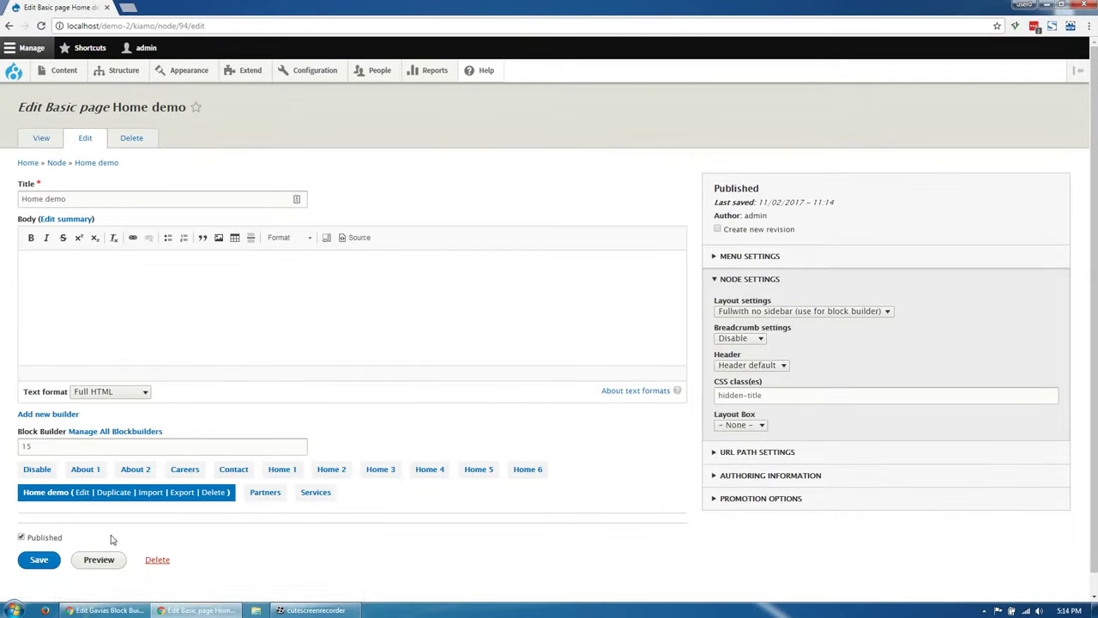
- Open the Home demo block builder and add a row with a 1/1 column containing a Heading element
left_click(81, 492)
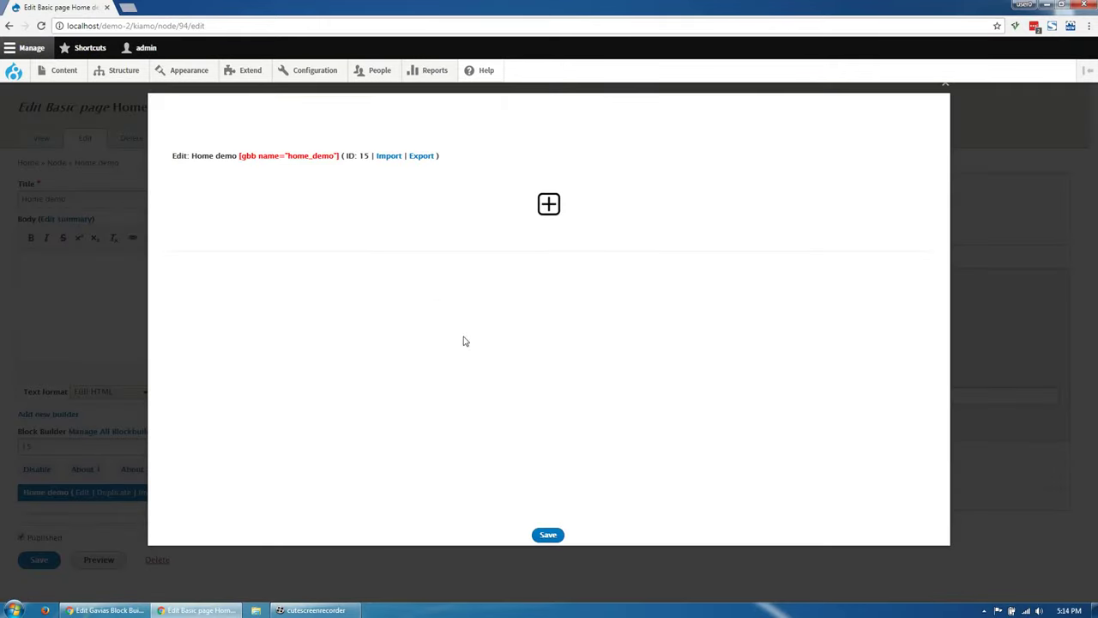
left_click(552, 208)
mouse_move(231, 185)
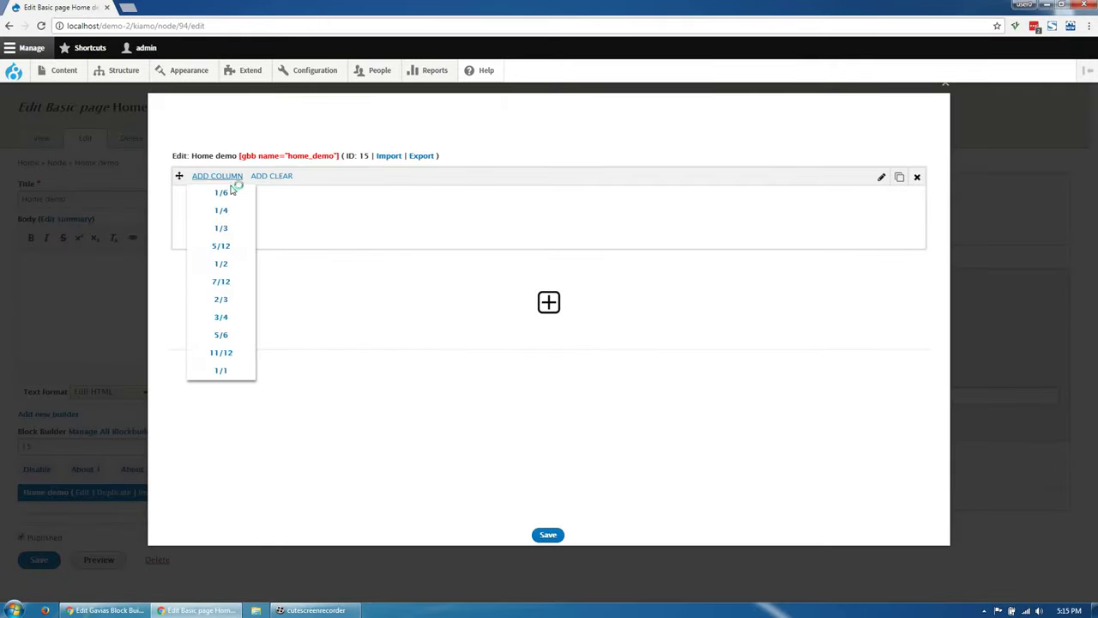
left_click(220, 371)
left_click(209, 211)
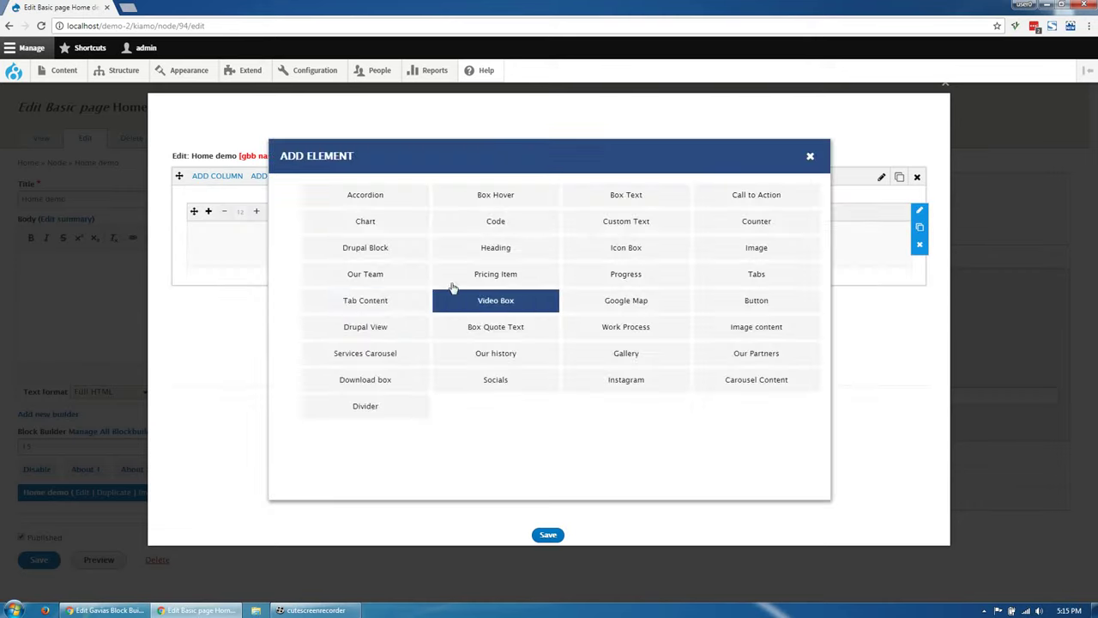
left_click(496, 249)
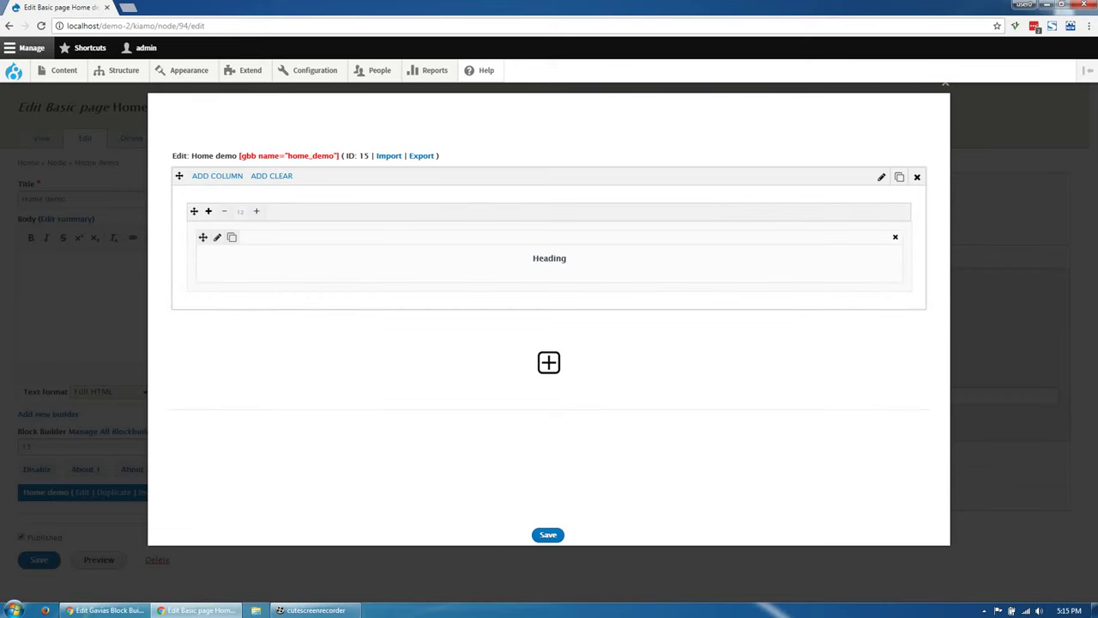
- Title the Heading "Why choose us ?" with description "Aenean lacinia bibendum nulla sed consectetur. Integer posuere erat a ante venenatis", and save it
left_click(104, 610)
left_click(218, 238)
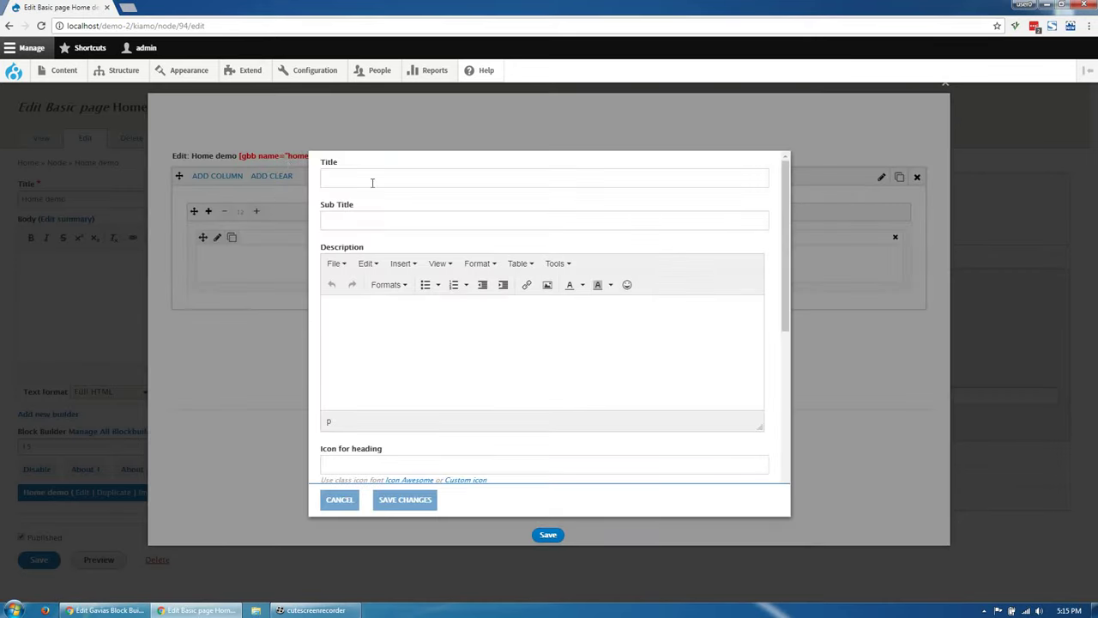
left_click(372, 178)
type("Why choose us ?")
key("alt+Tab")
left_click(502, 367)
type("Aenean lacinia bibendum nulla sed consectetur. Integer posuere erat a ante venenatis")
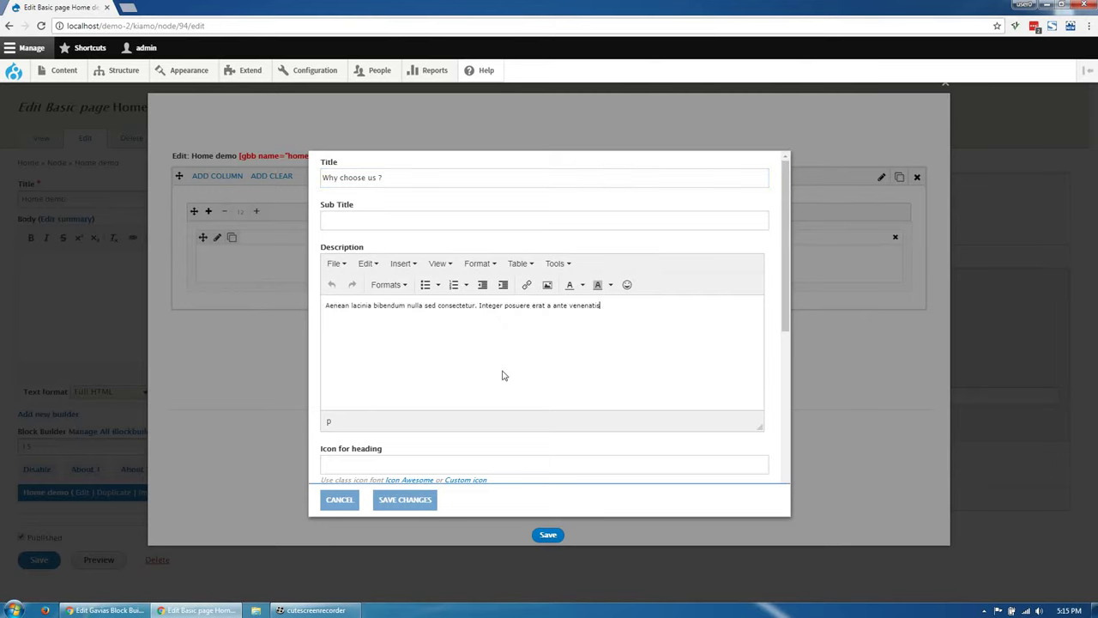
scroll(444, 443, "down", 3)
left_click(405, 501)
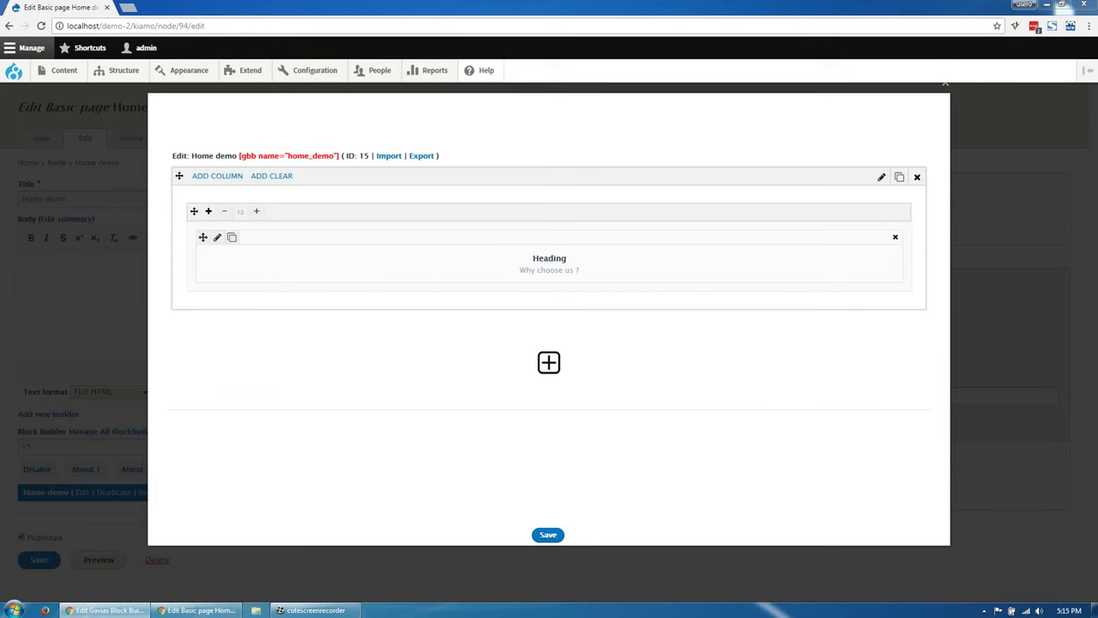
- Add a 1/4 column below the Heading and place a Box Hover element in it
left_click(207, 211)
left_click(810, 157)
mouse_move(228, 184)
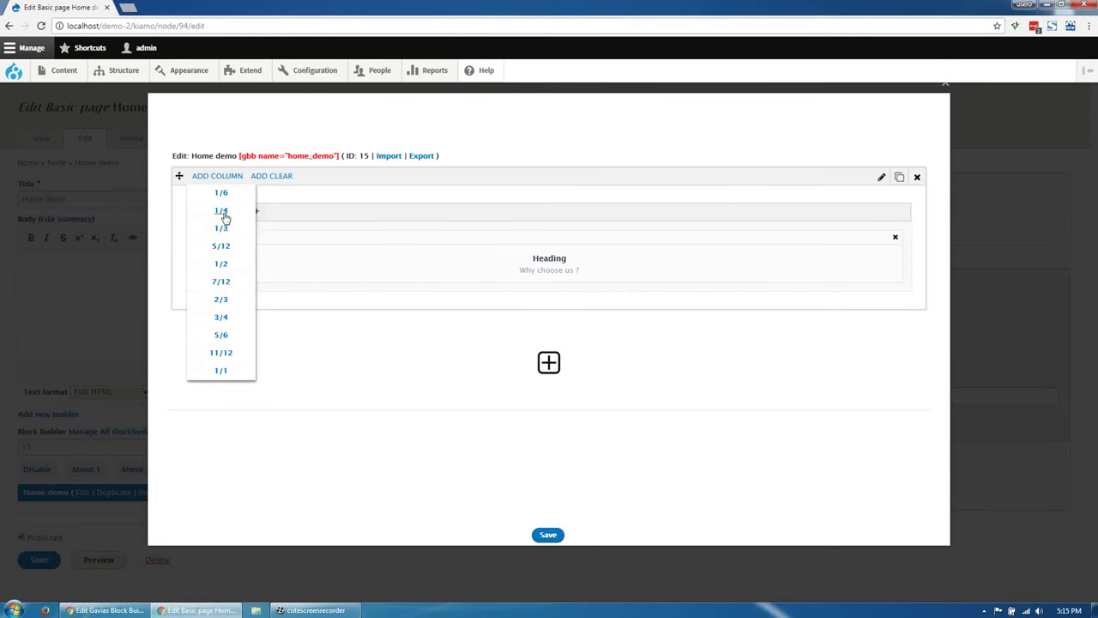
left_click(239, 254)
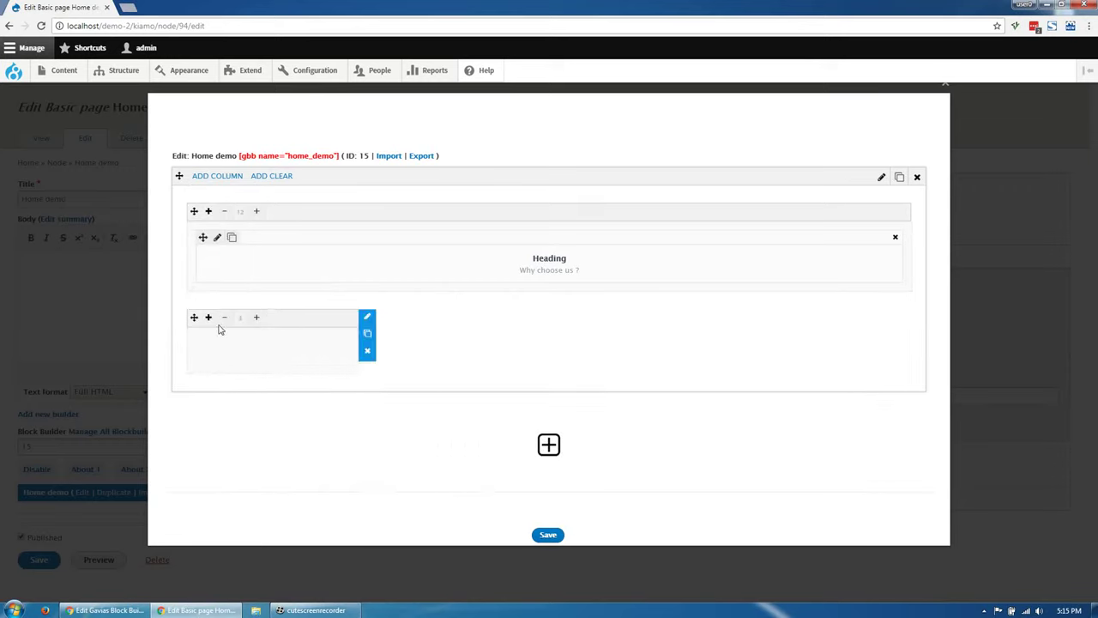
left_click(209, 319)
left_click(495, 195)
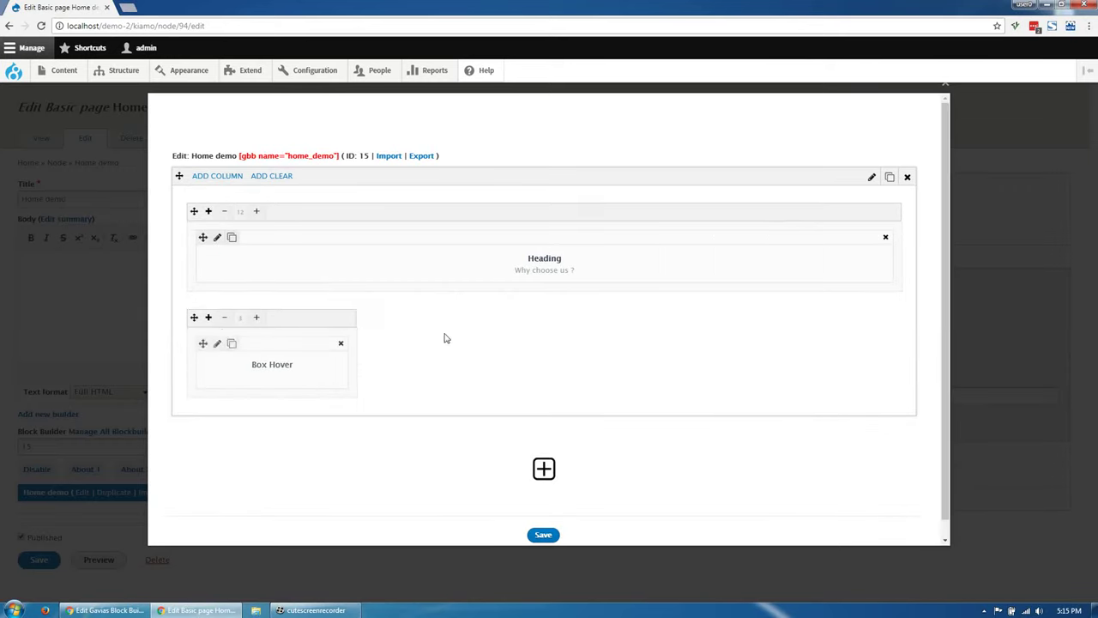
- Title the Box Hover "Professional Staff" and fill both its frontend and backend content with the "Maecenas tempus, tellus eget" placeholder paragraph
left_click(217, 344)
left_click(384, 178)
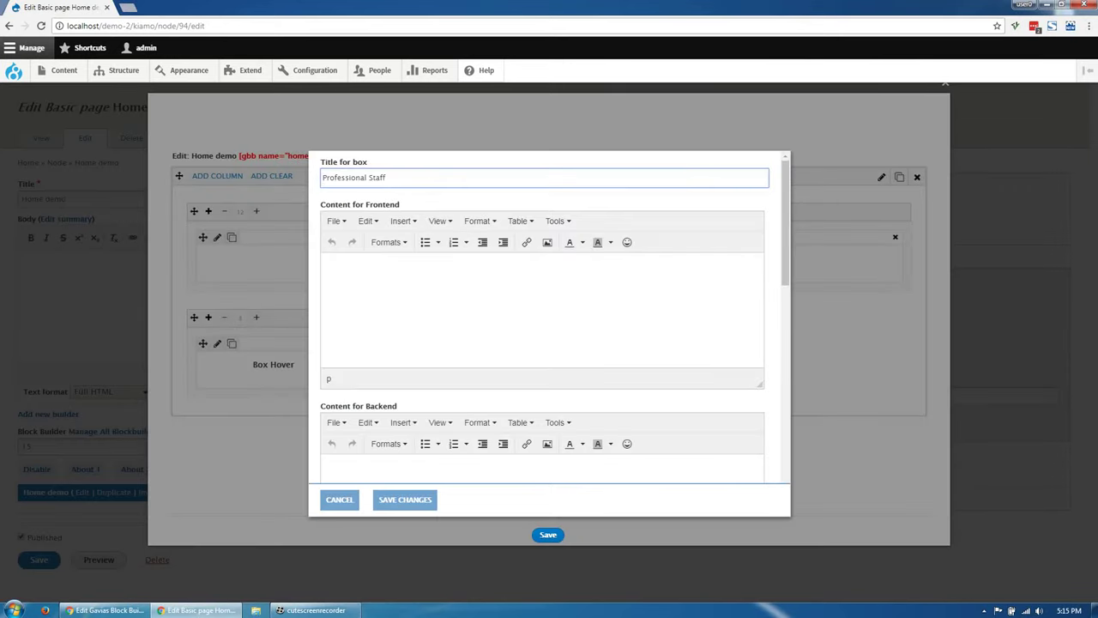
key("alt+Tab")
left_click(542, 311)
type("Maecenas tempus, tellus eget condi men tum rhon cus, sem quam semper libero, sit amet adipiscing sem.")
scroll(483, 368, "down", 2)
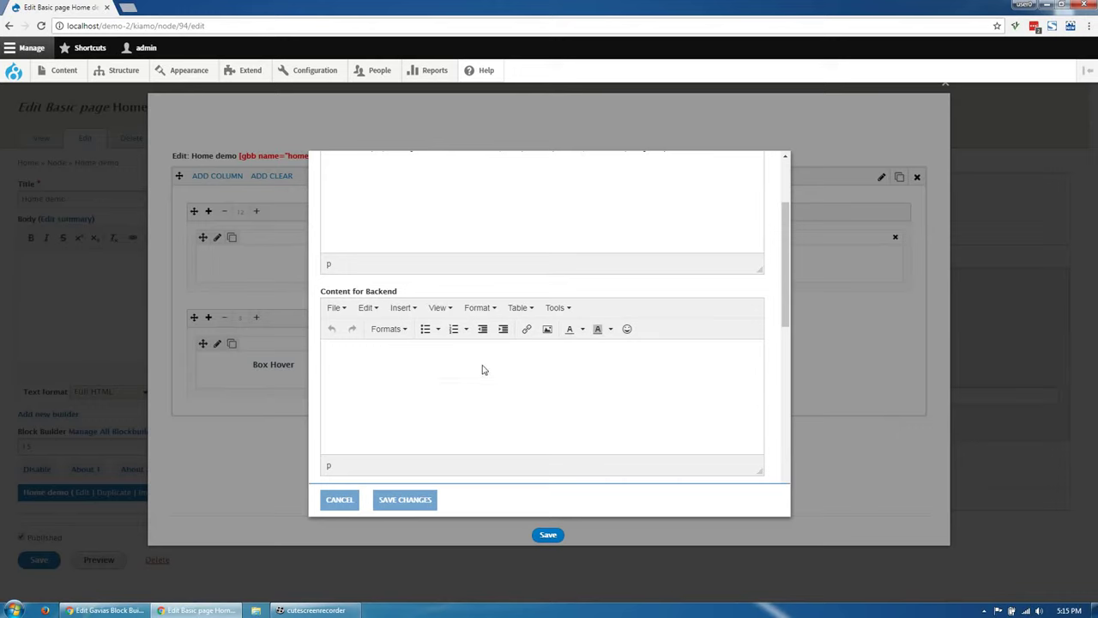
left_click(483, 368)
type("Maecenas tempus, tellus eget condi men tum rhon cus, sem quam semper libero, sit amet adipiscing sem.")
- Use service-2.jpg from the gbb-uploads folder as the Box Hover's background image
scroll(482, 370, "down", 2)
scroll(482, 370, "down", 2)
left_click(365, 218)
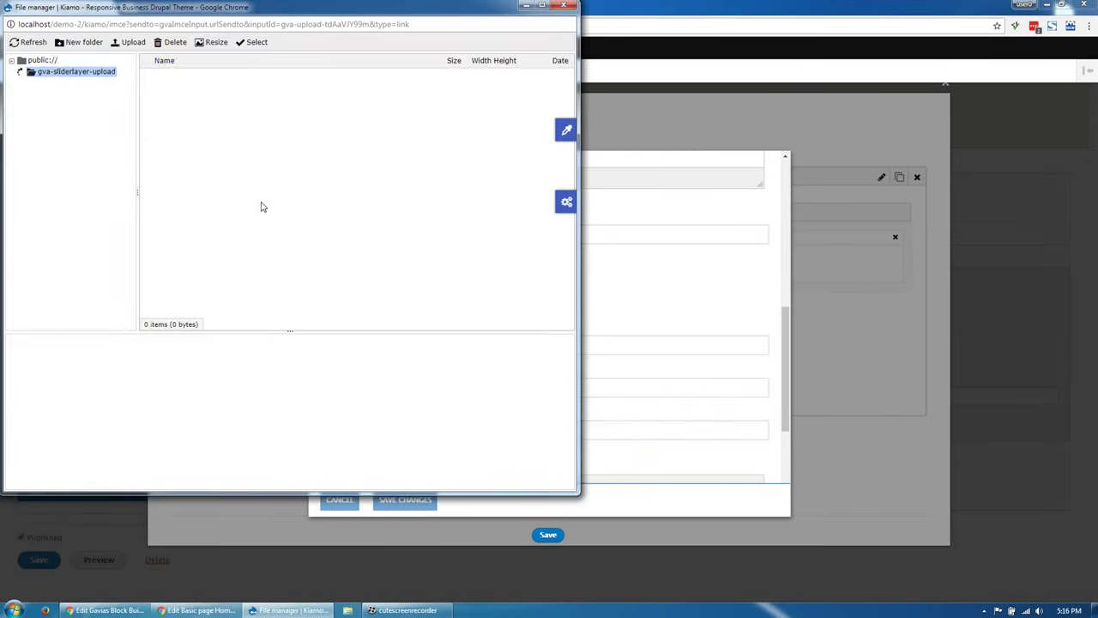
left_click(40, 60)
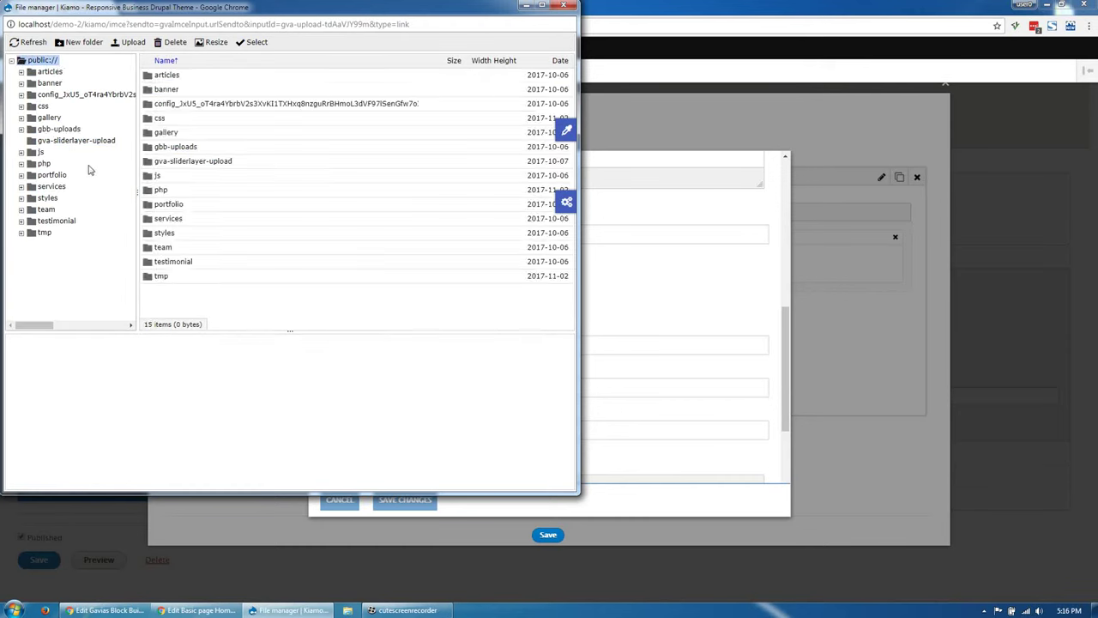
left_click(60, 130)
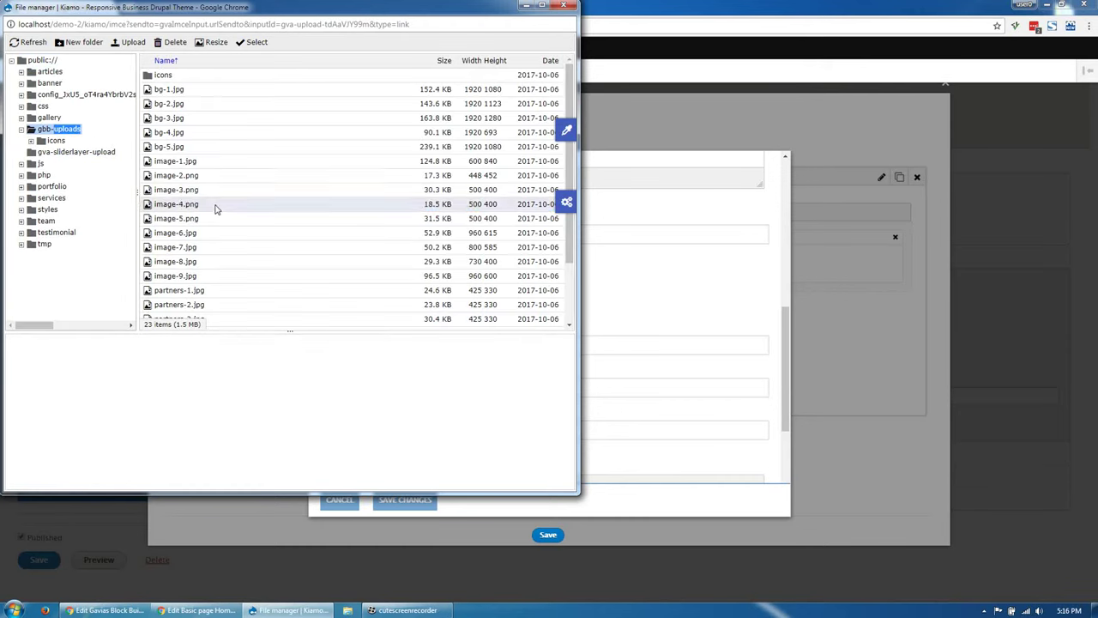
left_click(214, 206)
left_click(214, 190)
left_click(212, 176)
left_click(210, 162)
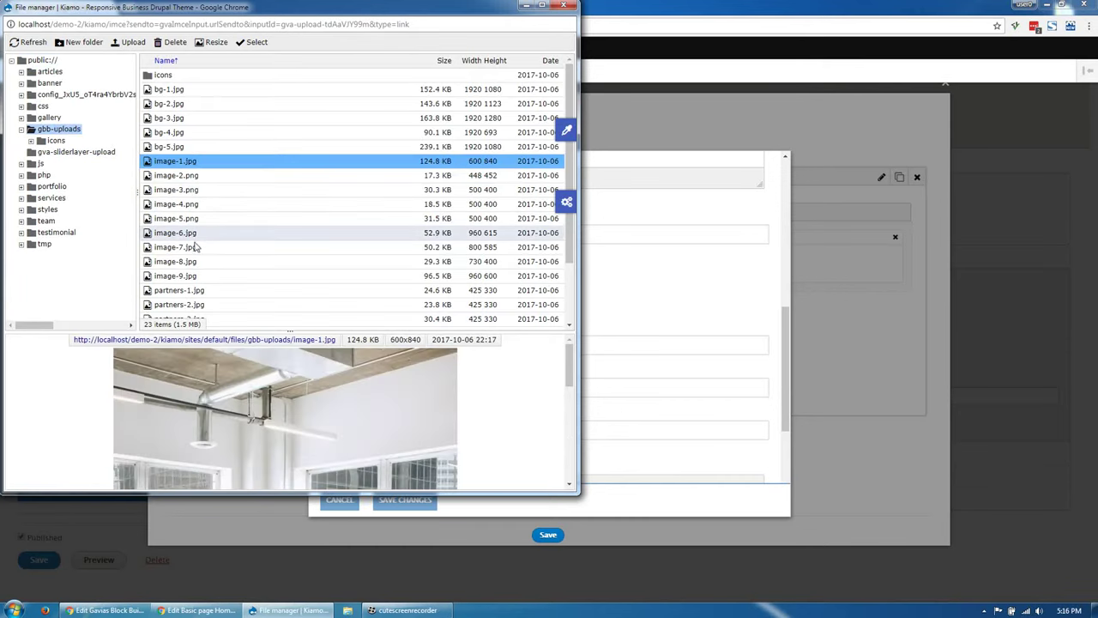
left_click(192, 247)
scroll(191, 248, "down", 1)
left_click(195, 292)
scroll(195, 292, "down", 1)
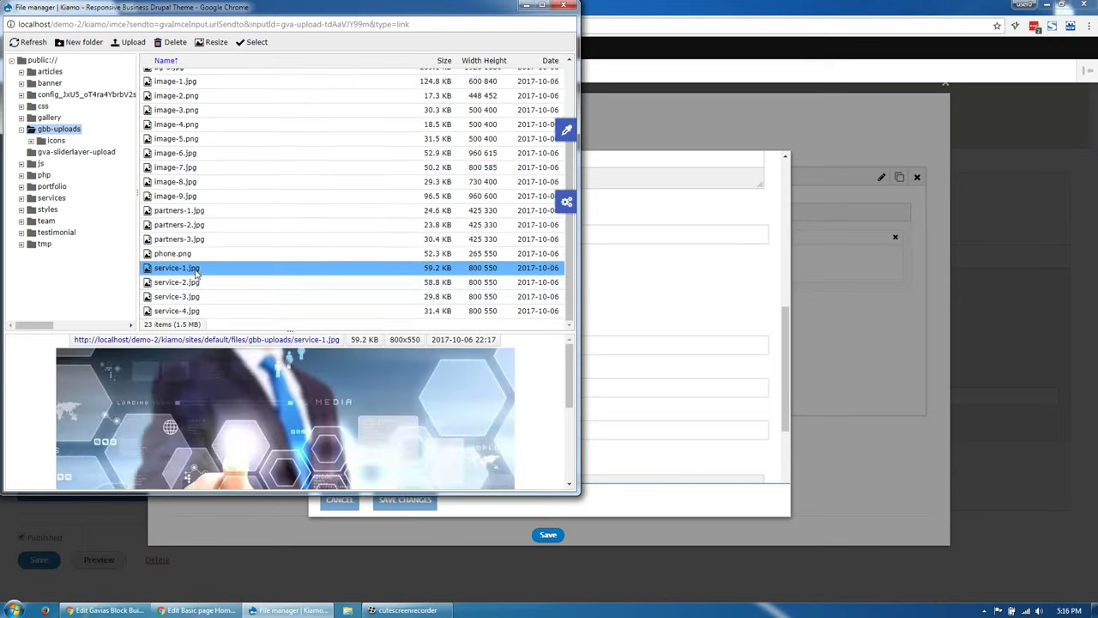
left_click(201, 285)
double_click(202, 284)
- Set the Box Hover's link to #, its link text to "Read more" and its minimum height to 250px, then save the element
left_click(374, 348)
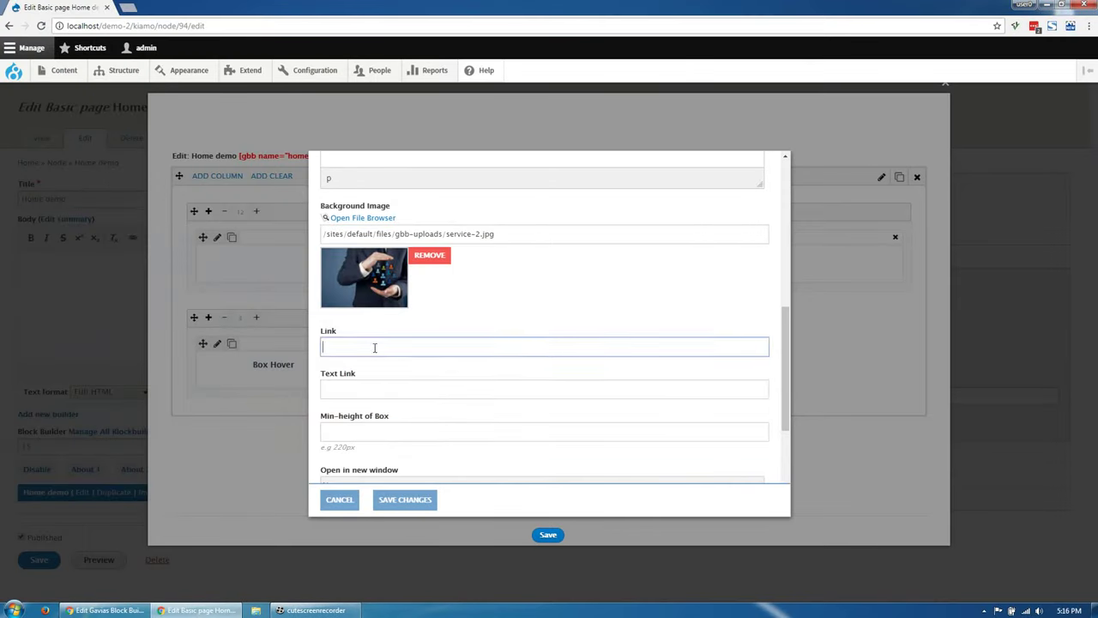
type("#")
left_click(367, 390)
type("Read m")
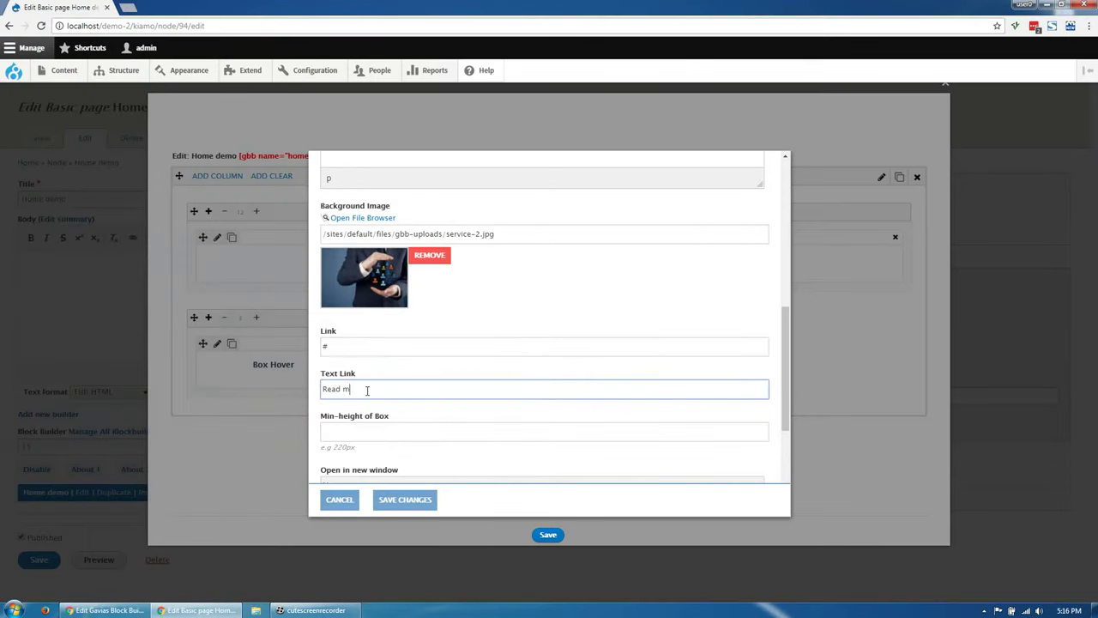
type("ore")
key("Tab")
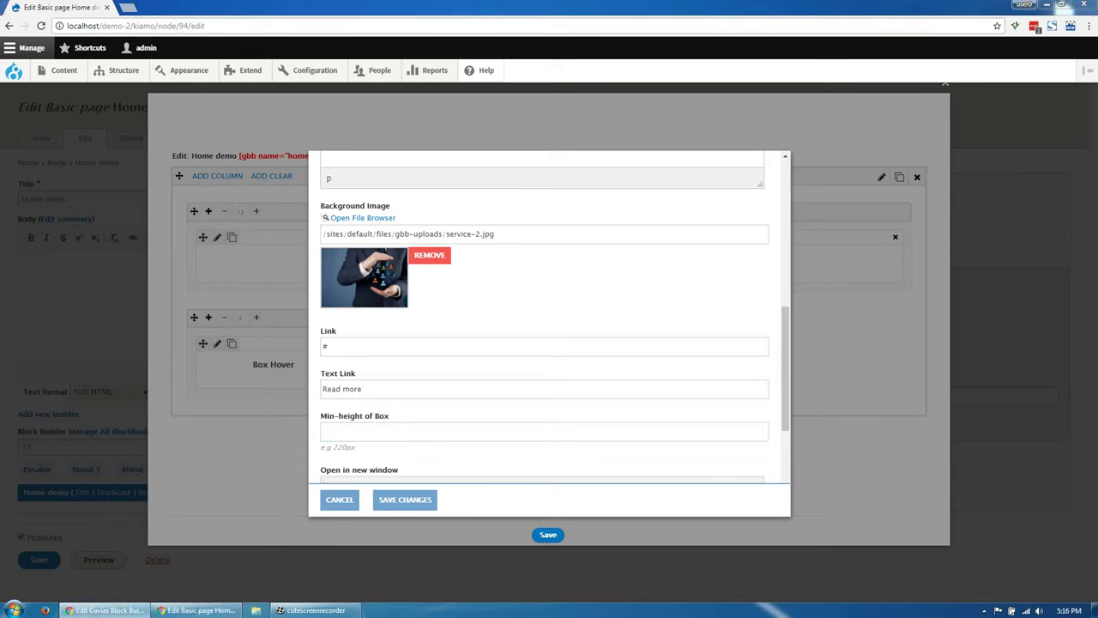
left_click(357, 435)
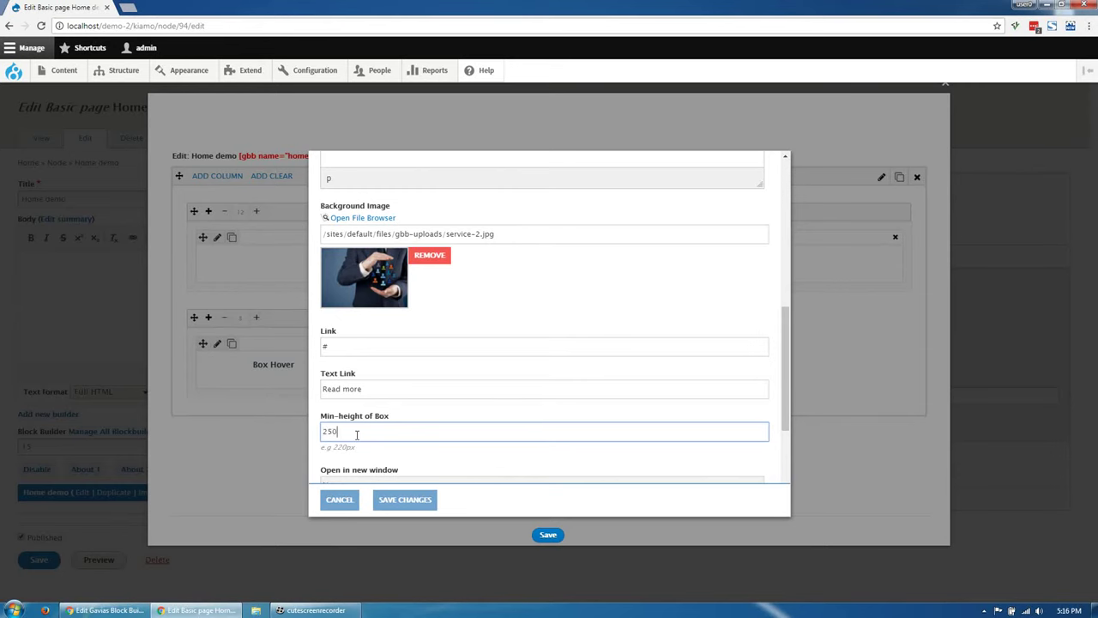
scroll(417, 409, "down", 3)
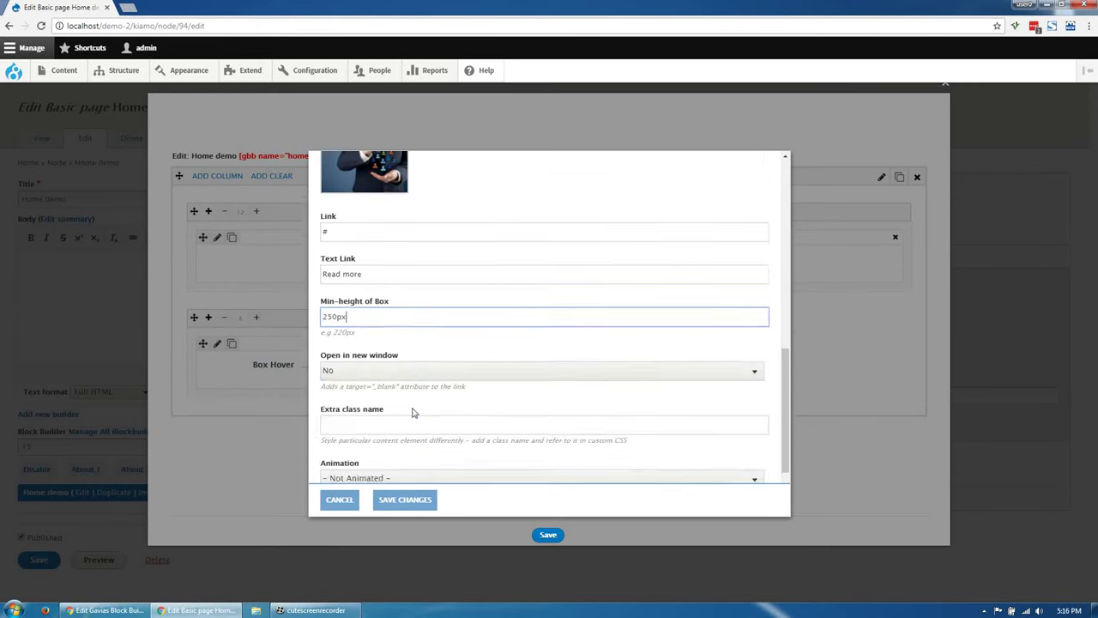
left_click(402, 499)
- Duplicate the Box Hover column three times and save the block builder
left_click(366, 334)
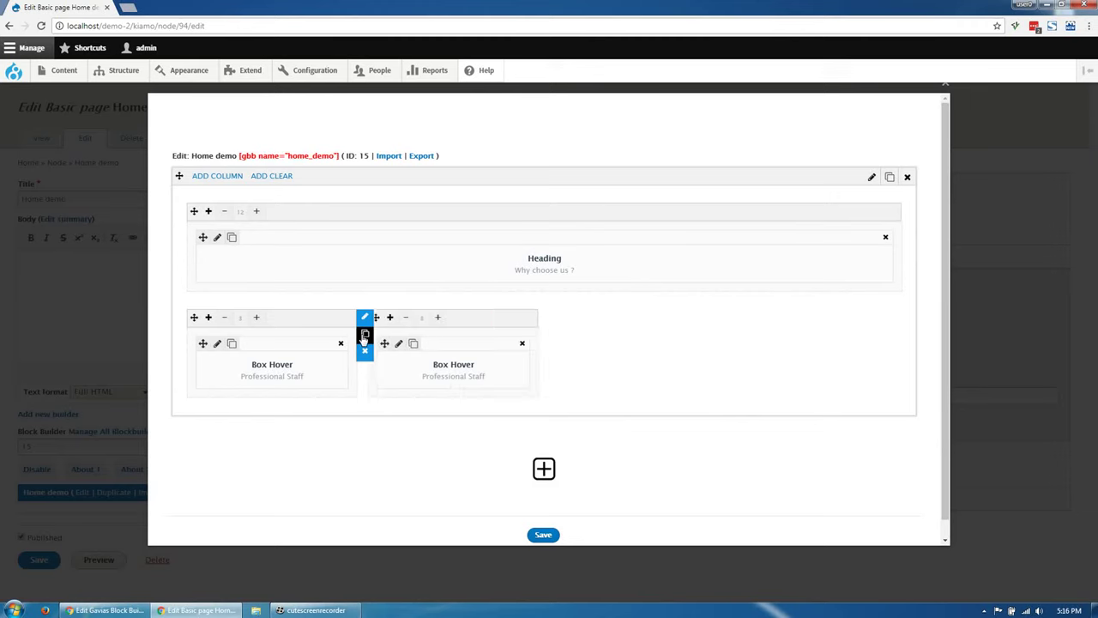
left_click(365, 334)
left_click(366, 333)
left_click(442, 537)
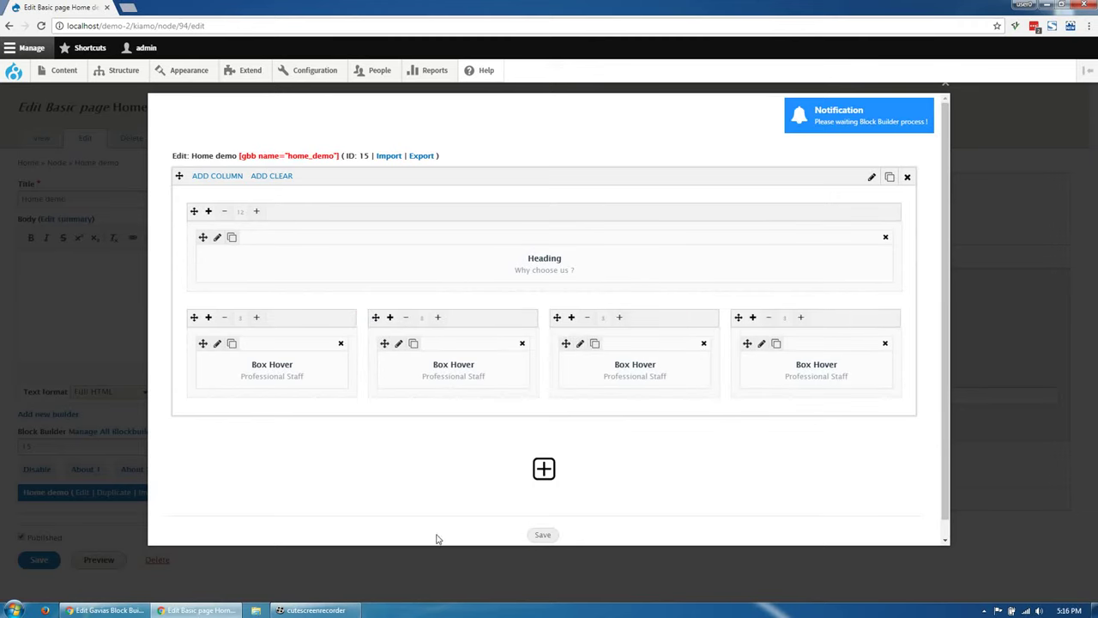
- Close the block builder and view the Home demo page to check the heading and hover boxes
left_click(945, 91)
left_click(37, 139)
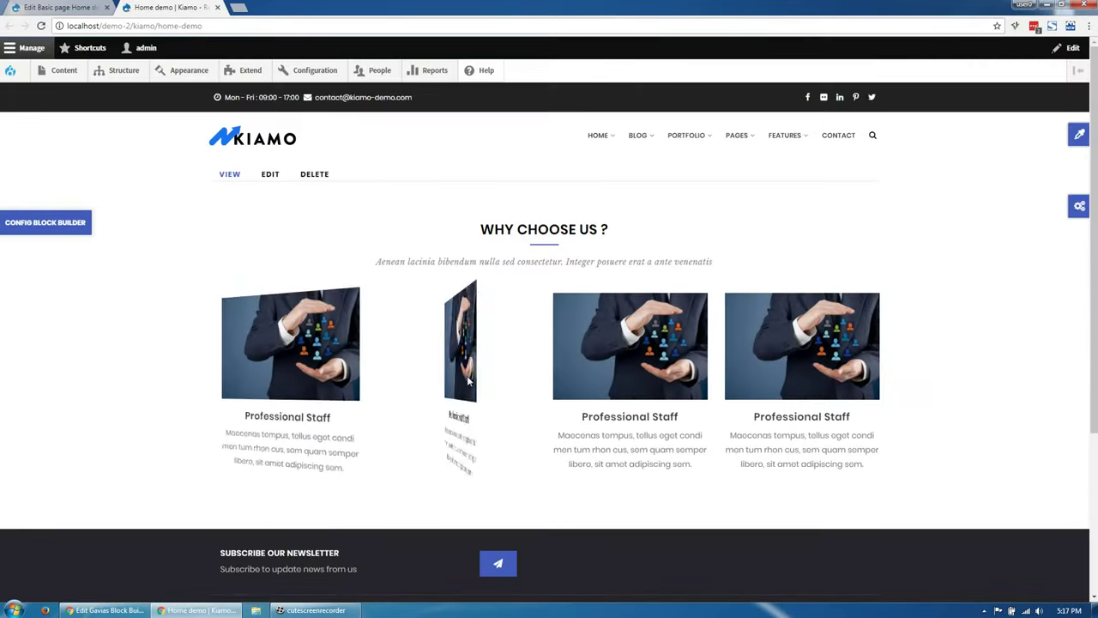
left_click(51, 8)
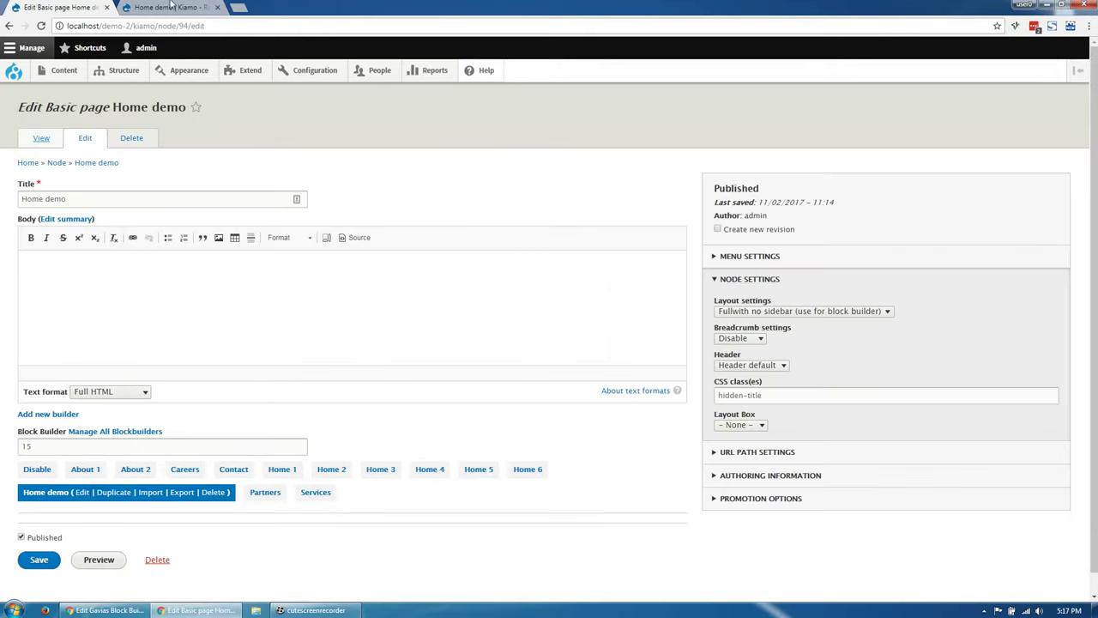
left_click(171, 7)
- Open the block builder from the Home demo page, add a new row and move it above the existing one
left_click(58, 225)
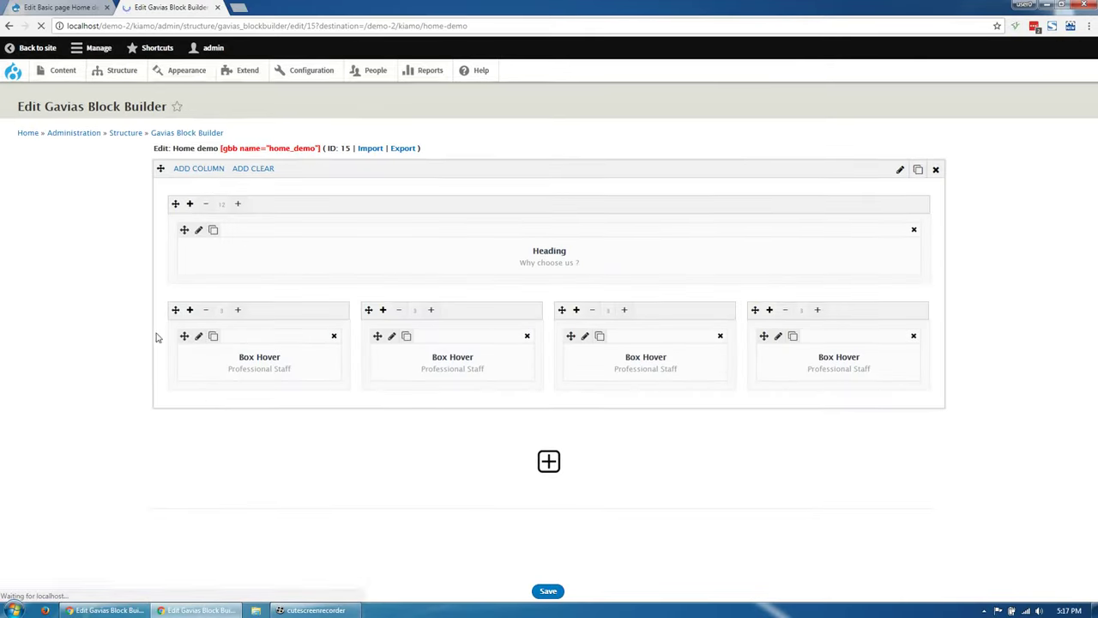
left_click(549, 460)
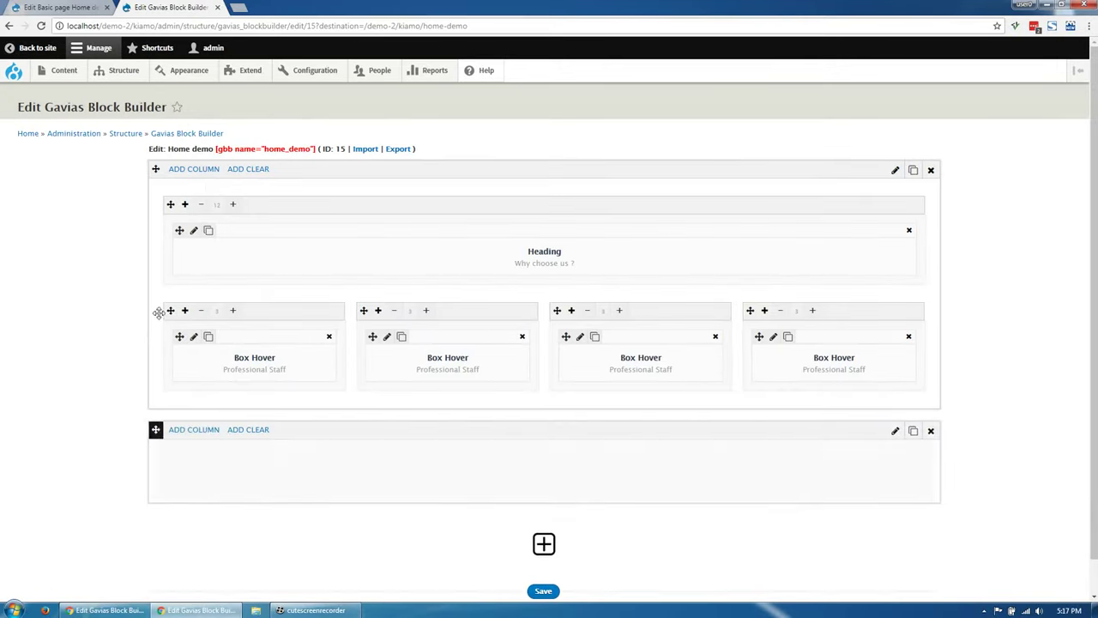
left_click_drag(159, 313, 171, 176)
- Add a 1/1 column to the new top row and place a Drupal Block element in it
mouse_move(189, 174)
left_click(197, 365)
left_click(185, 204)
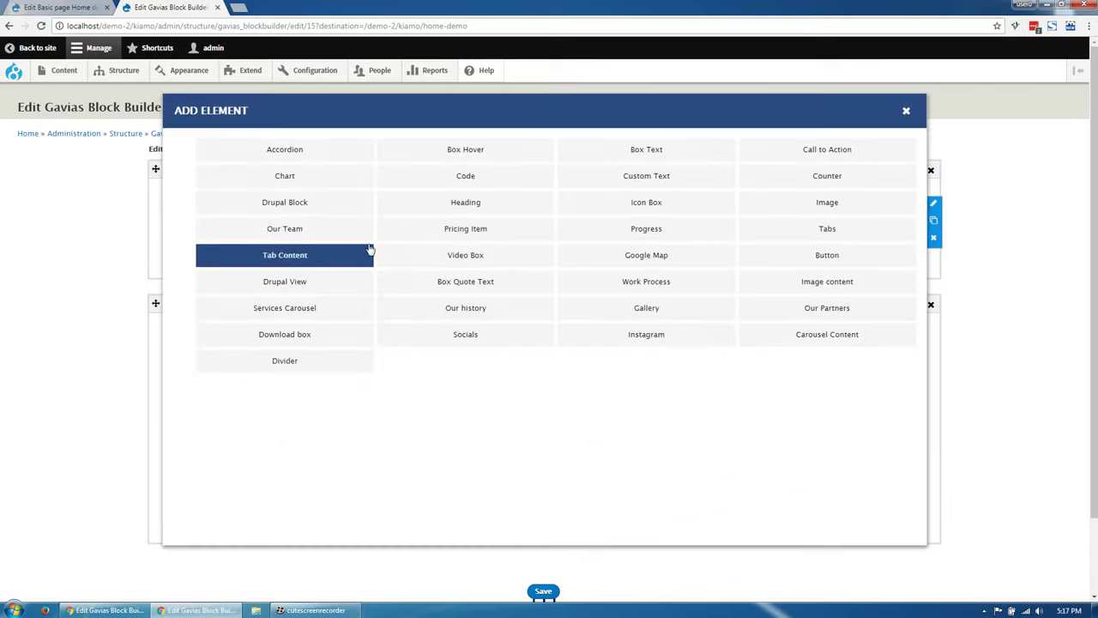
left_click(285, 201)
- Assign the block "Gavias SliderLayer - Slider #1" to the Drupal Block element and save it
left_click(198, 230)
left_click(309, 164)
left_click(302, 281)
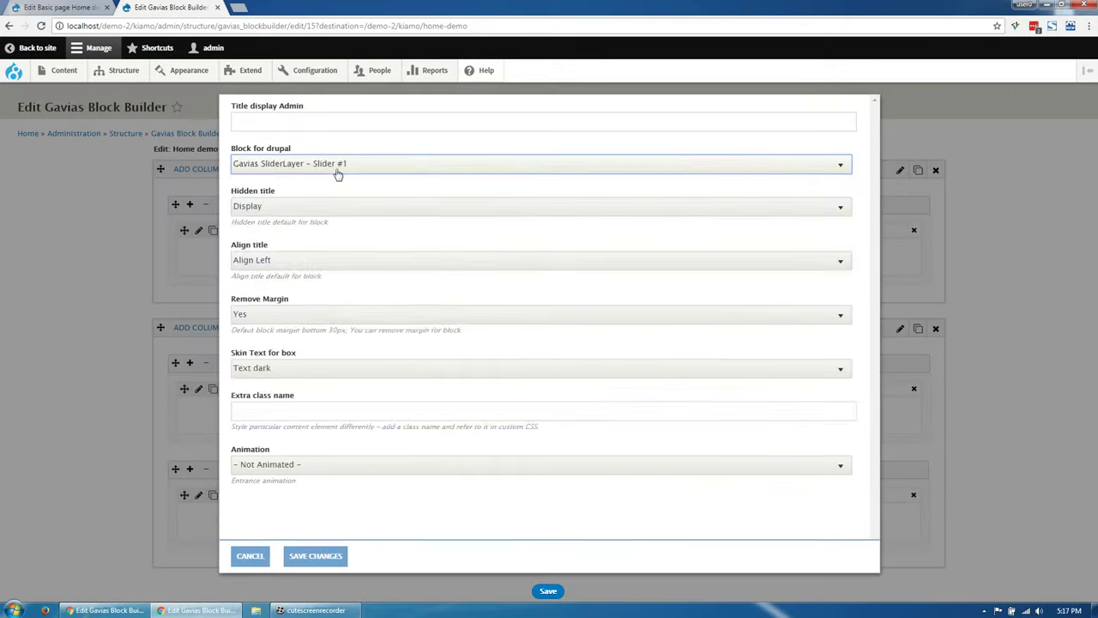
left_click(315, 556)
- Change the slider row's Style Space, set its Layout to span the full page width, and save the row settings
left_click(900, 170)
scroll(392, 392, "down", 5)
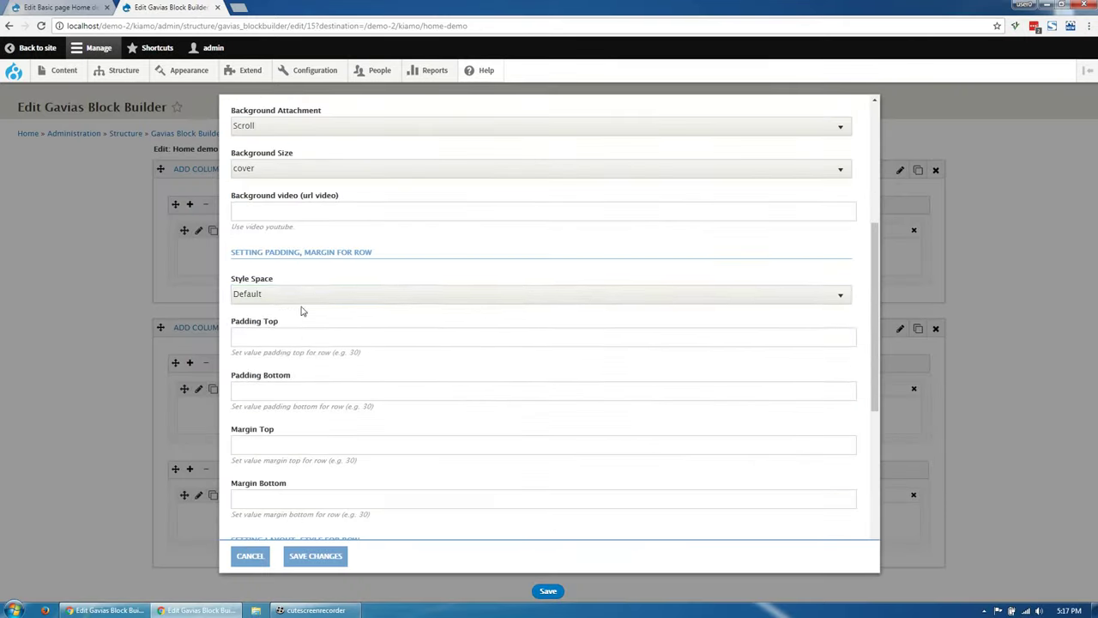
left_click(301, 296)
left_click(340, 372)
scroll(341, 438, "down", 2)
scroll(340, 438, "up", 2)
scroll(339, 437, "down", 3)
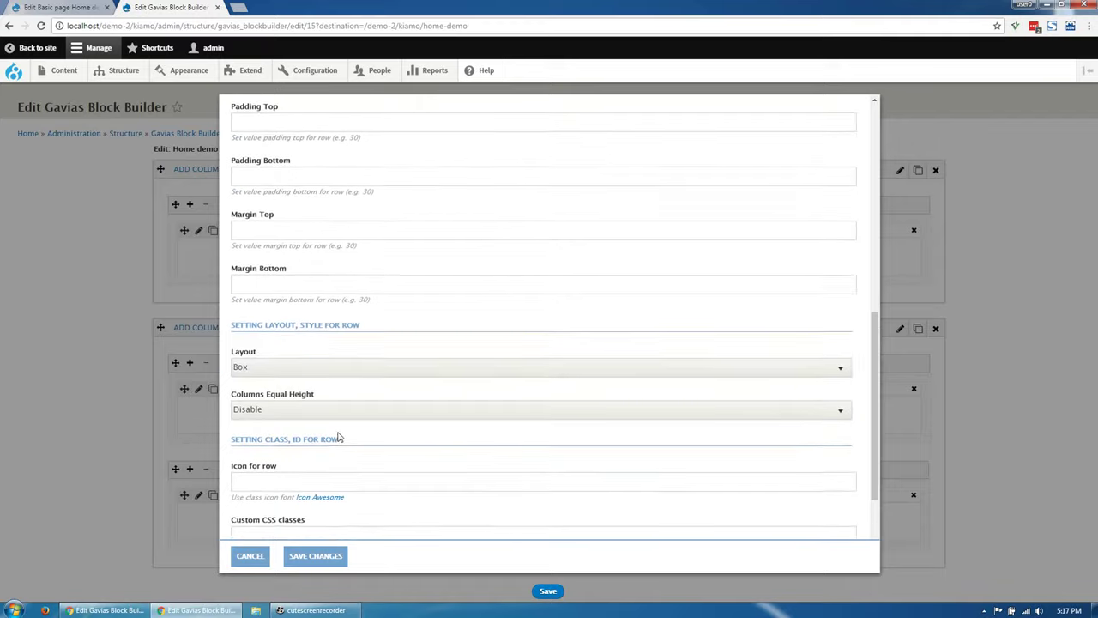
left_click(343, 351)
left_click(343, 380)
left_click(316, 556)
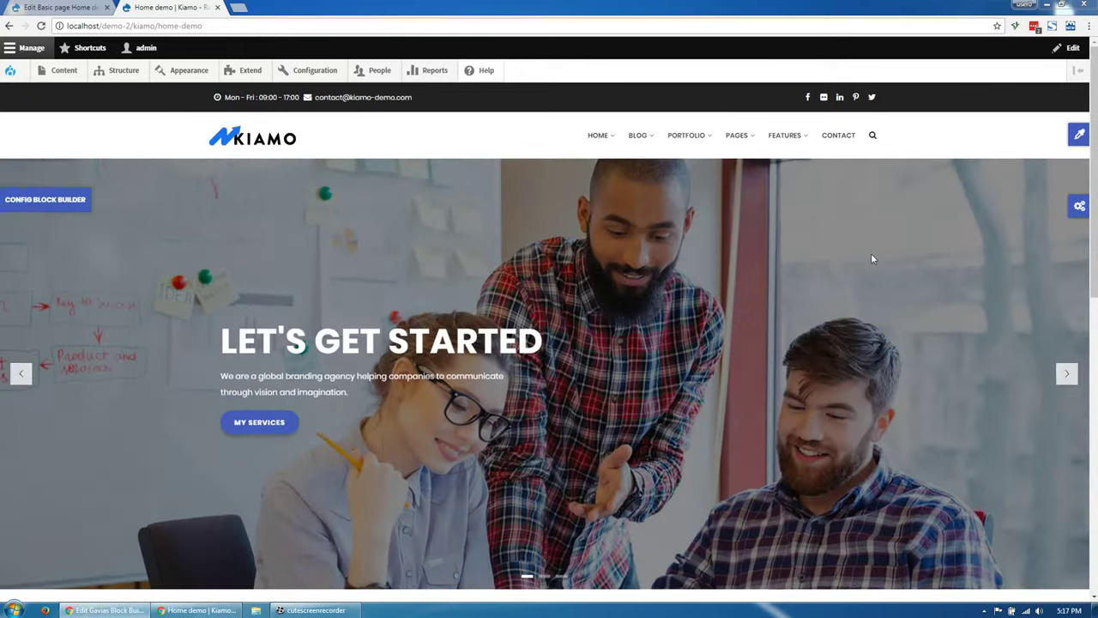
- Reopen the block builder from the Home demo page and add a new row with a 1/1 column below the hover boxes
scroll(339, 280, "down", 5)
scroll(339, 280, "up", 5)
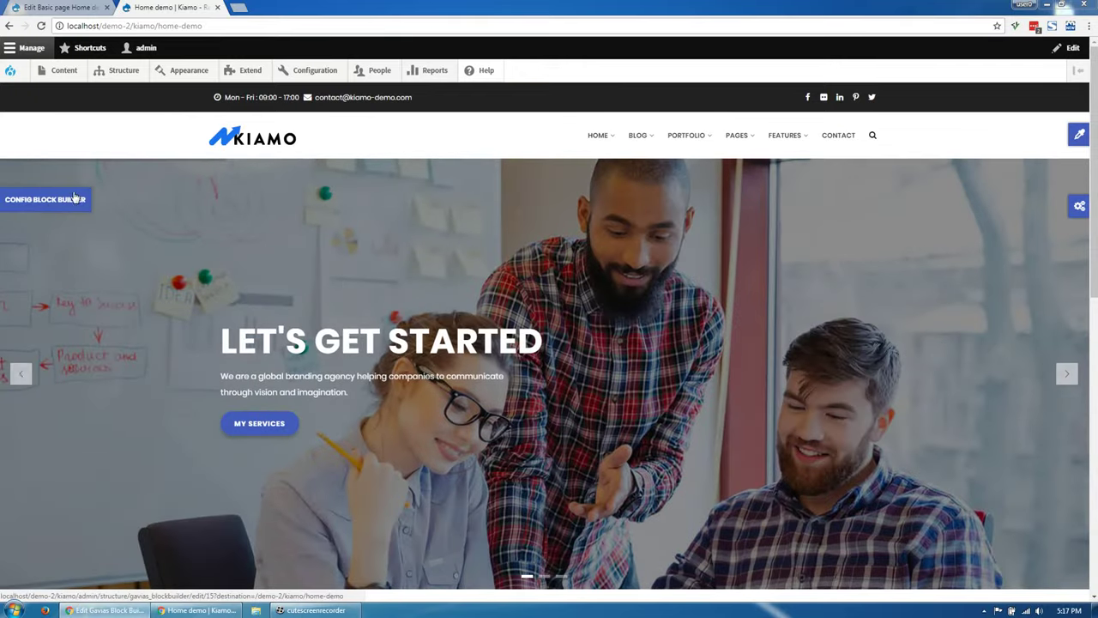
key("F5")
scroll(386, 429, "down", 2)
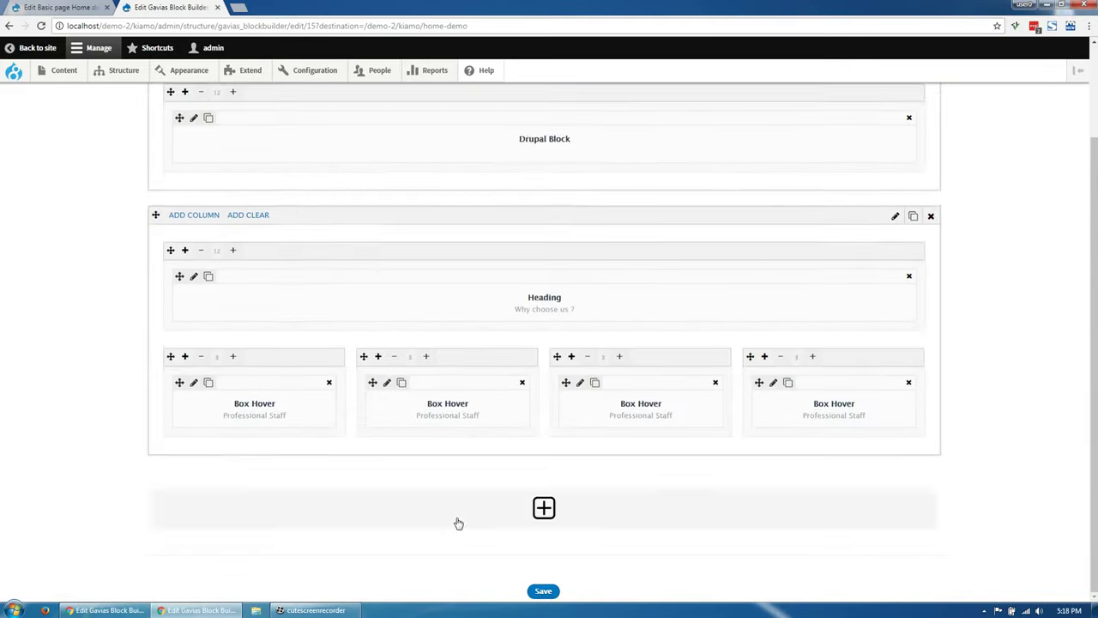
left_click(554, 516)
scroll(500, 502, "down", 2)
mouse_move(203, 388)
left_click(197, 575)
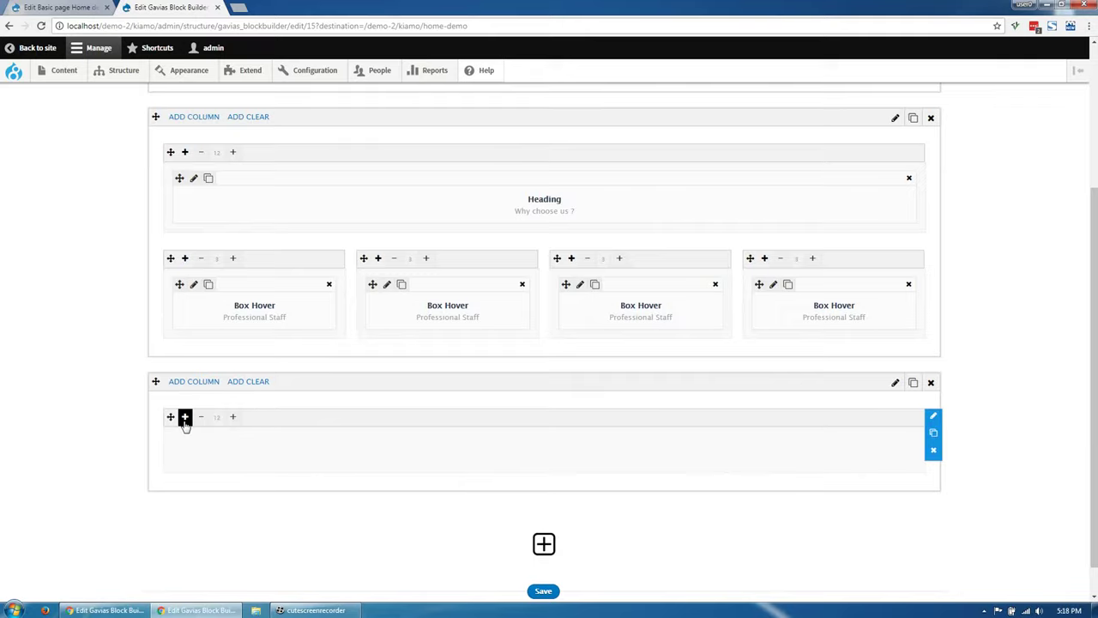
- Duplicate the "Why choose us ?" heading, move the copy into the new row, and retitle it "Our services"
left_click(208, 177)
mouse_move(179, 249)
left_mouse_down()
mouse_move(214, 494)
mouse_move(206, 443)
left_mouse_up()
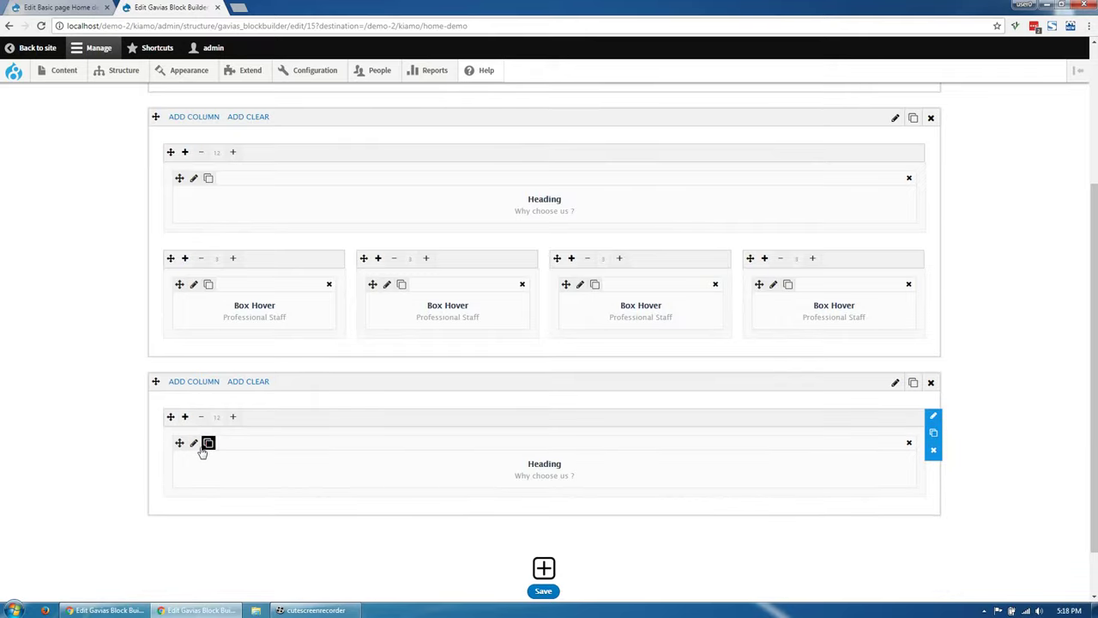
left_click(193, 443)
type("Our services")
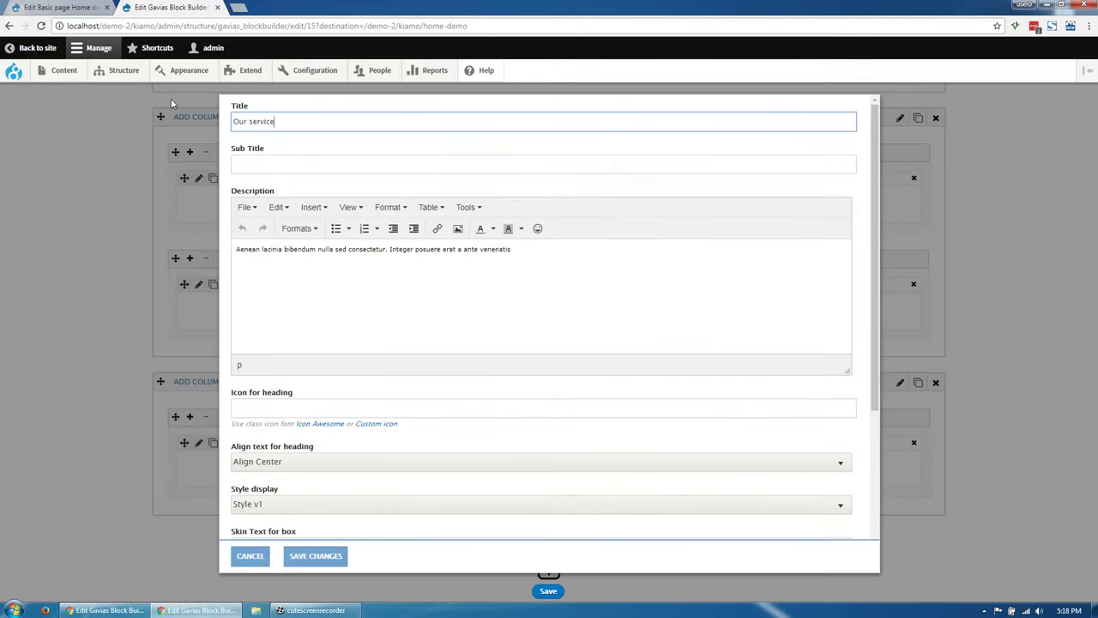
left_click(341, 556)
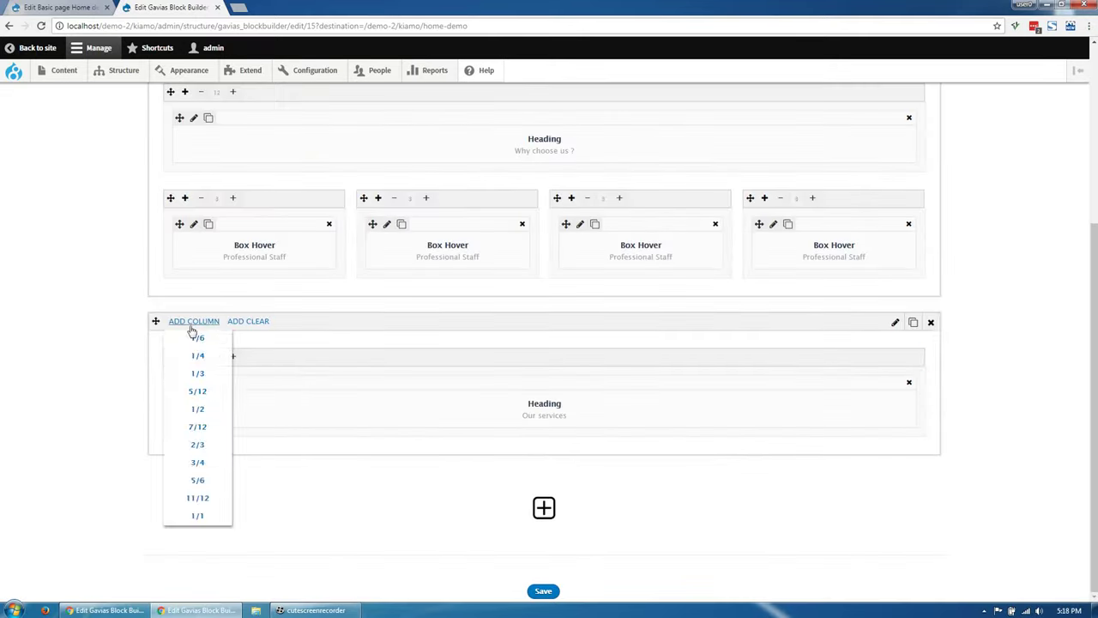
- Add a Drupal View element under the "Our services" heading using the view "Service || Services Horizontal", and save the block builder
left_click(182, 356)
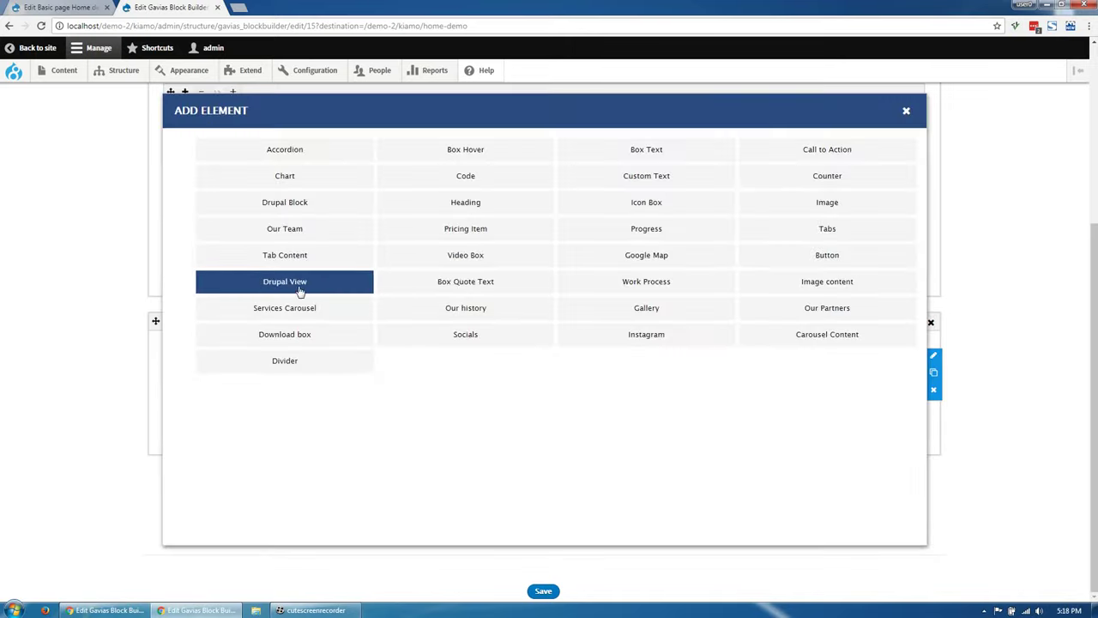
left_click(367, 284)
left_click(318, 206)
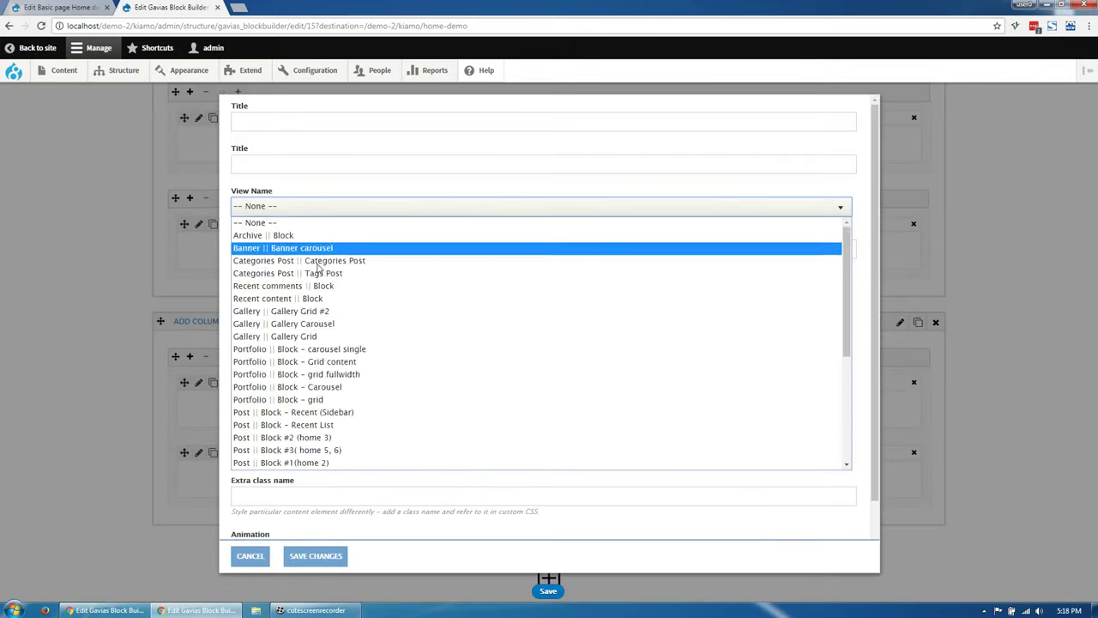
scroll(316, 386, "down", 3)
left_click(318, 386)
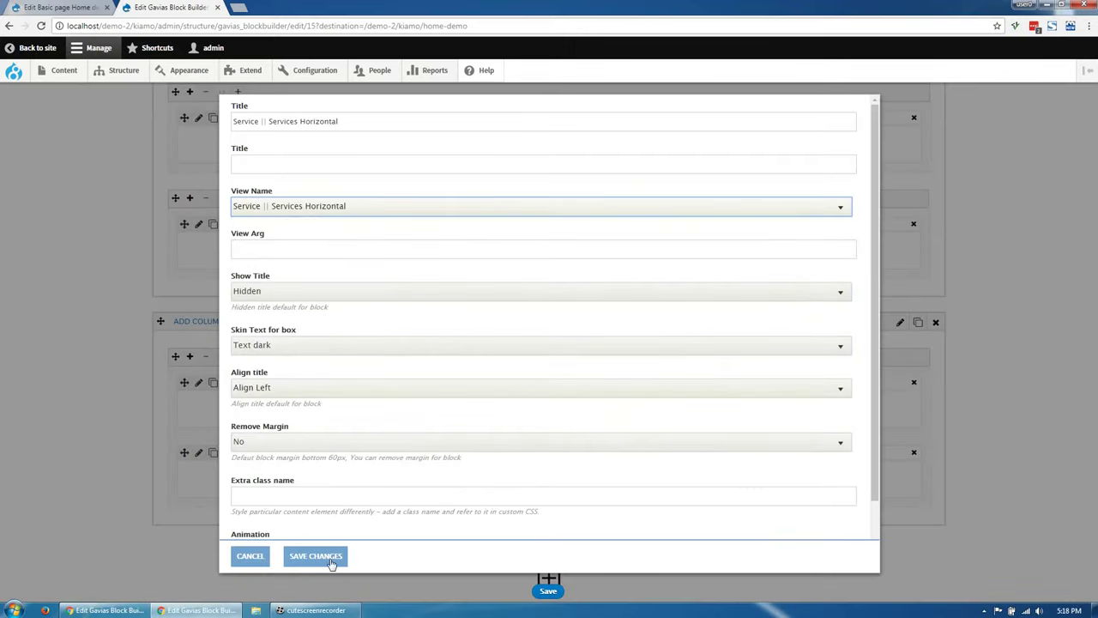
left_click(332, 562)
key("ctrl+s")
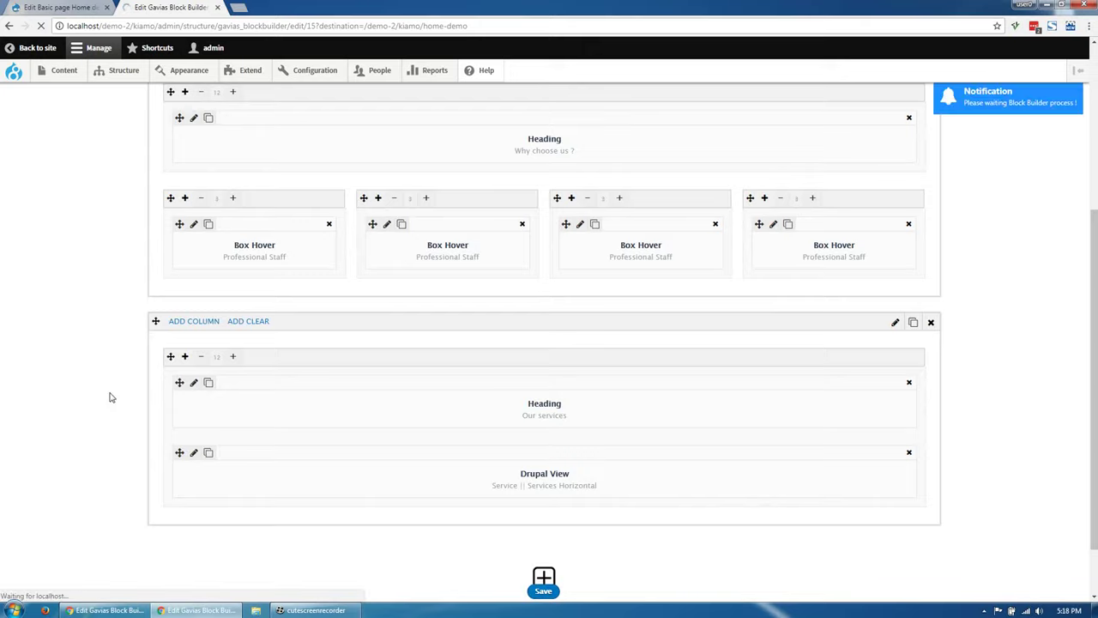
- Check the Home demo page, then open its block builder in a separate tab without the destination parameter in the URL
scroll(144, 390, "down", 10)
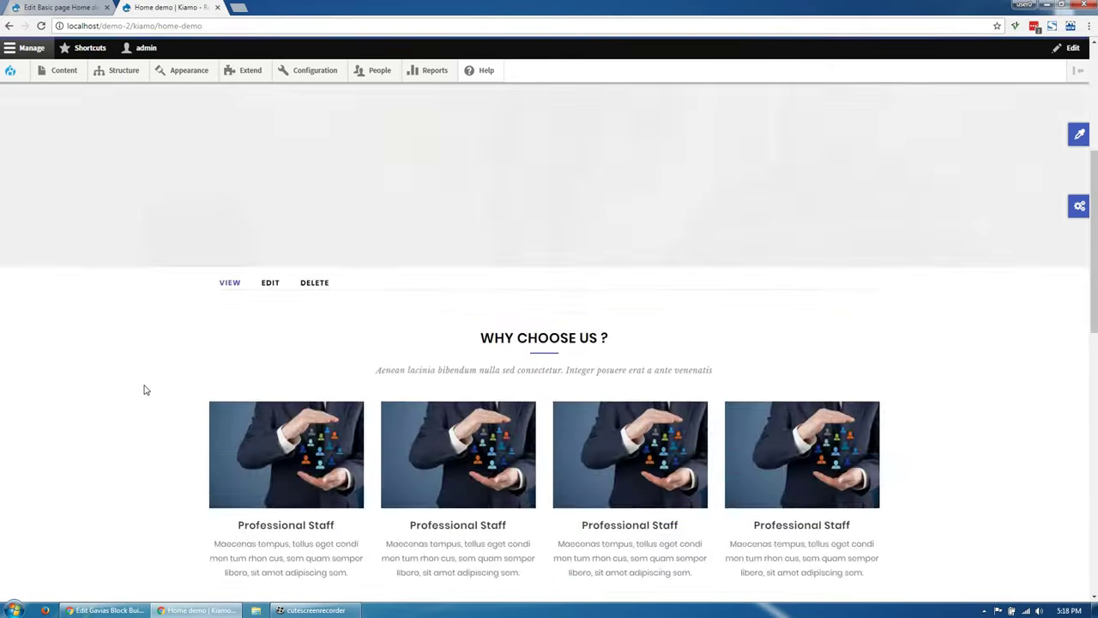
scroll(295, 391, "up", 10)
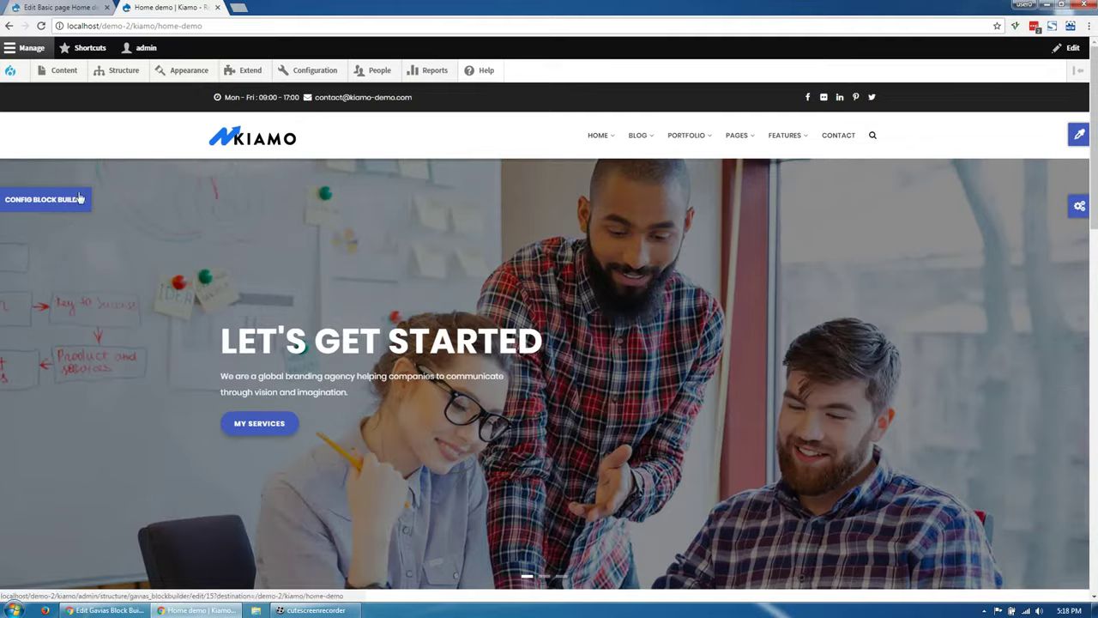
left_click(80, 199)
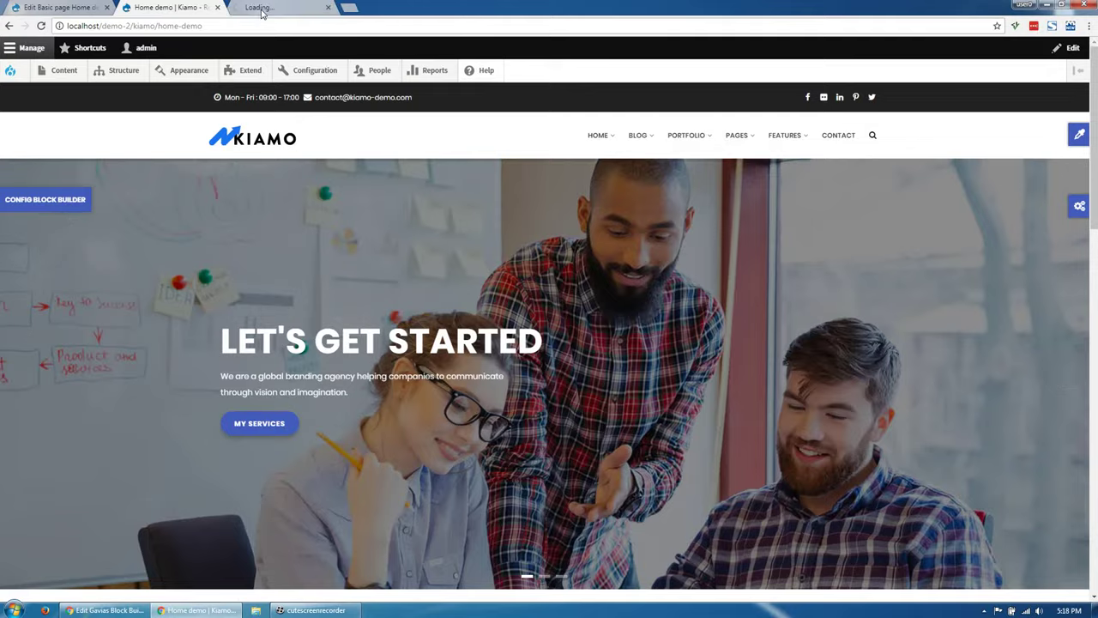
left_click_drag(315, 26, 482, 26)
key("Delete")
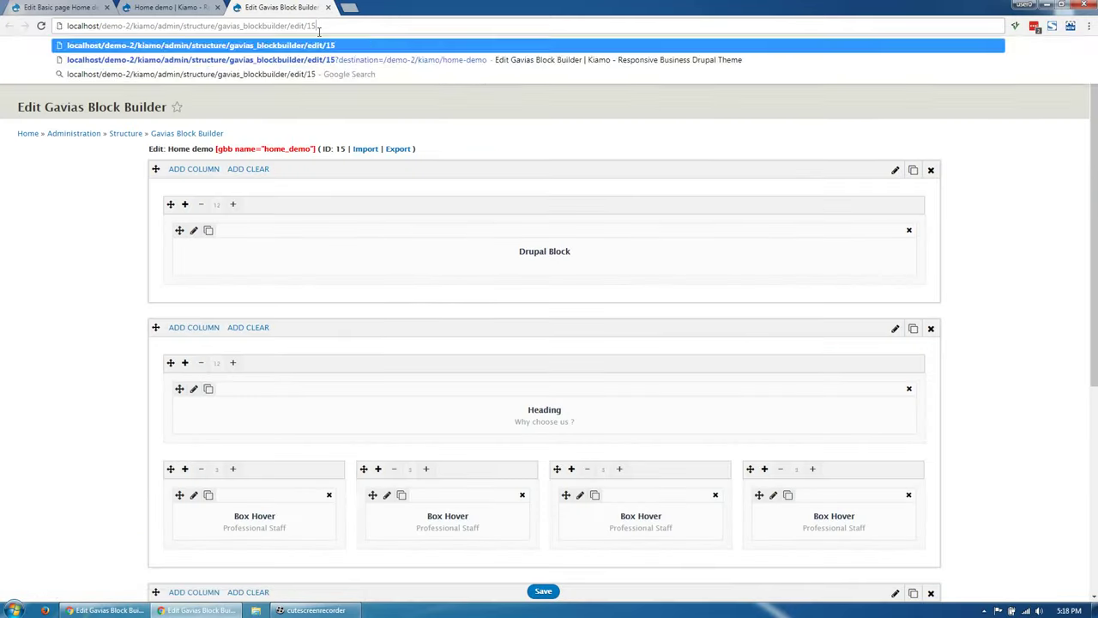
key("Return")
- Set the background color of the "Our services" row to #f5f5f5 and save the row and the block builder
scroll(77, 333, "down", 1)
scroll(77, 334, "down", 4)
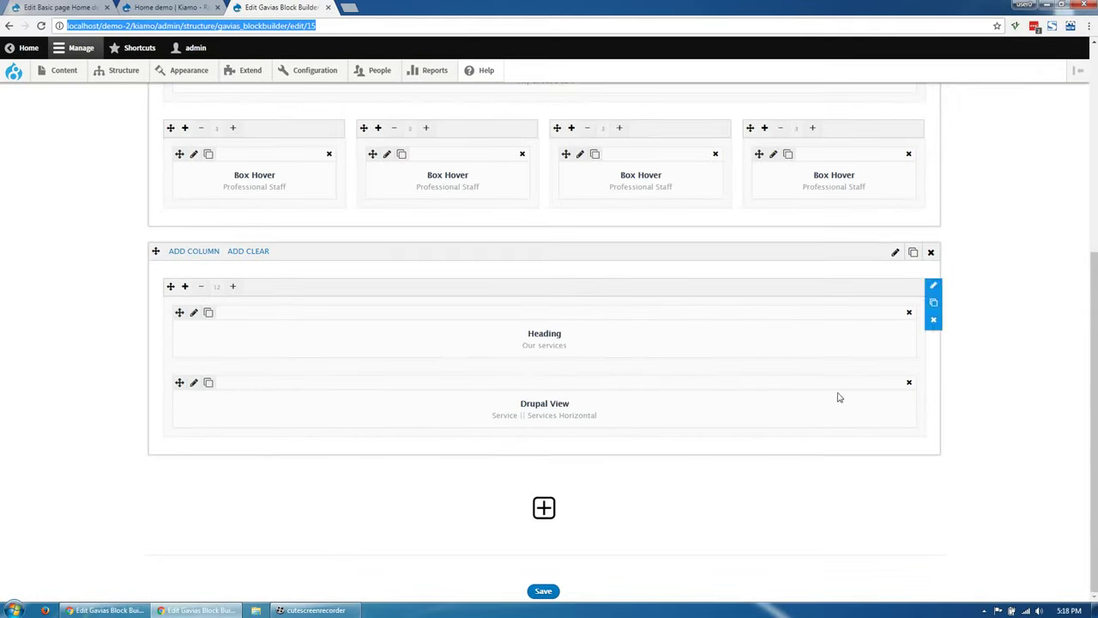
left_click(900, 252)
left_click(258, 275)
type("#f5f5")
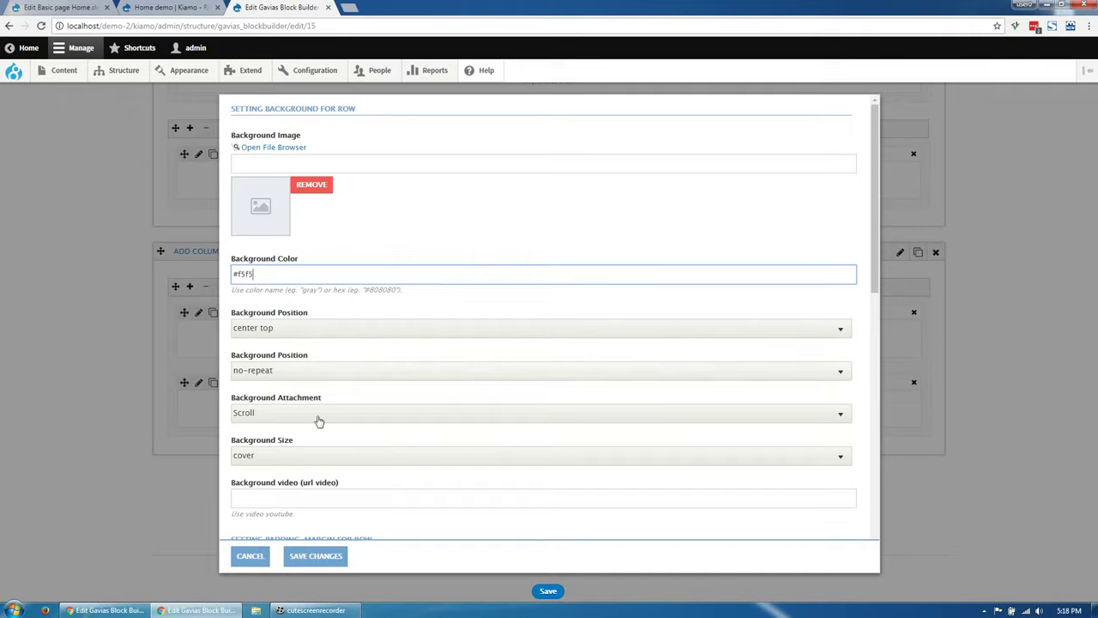
type("f5")
left_click(316, 556)
left_click(553, 599)
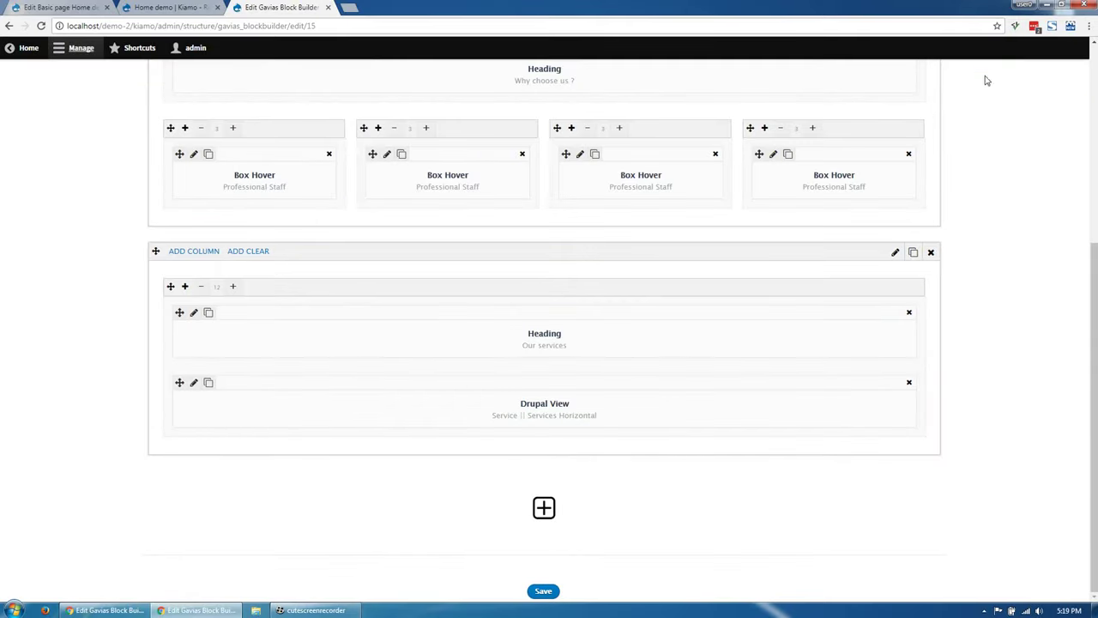
- Reload the Home demo page and examine the services section and its background
left_click(167, 8)
key("F5")
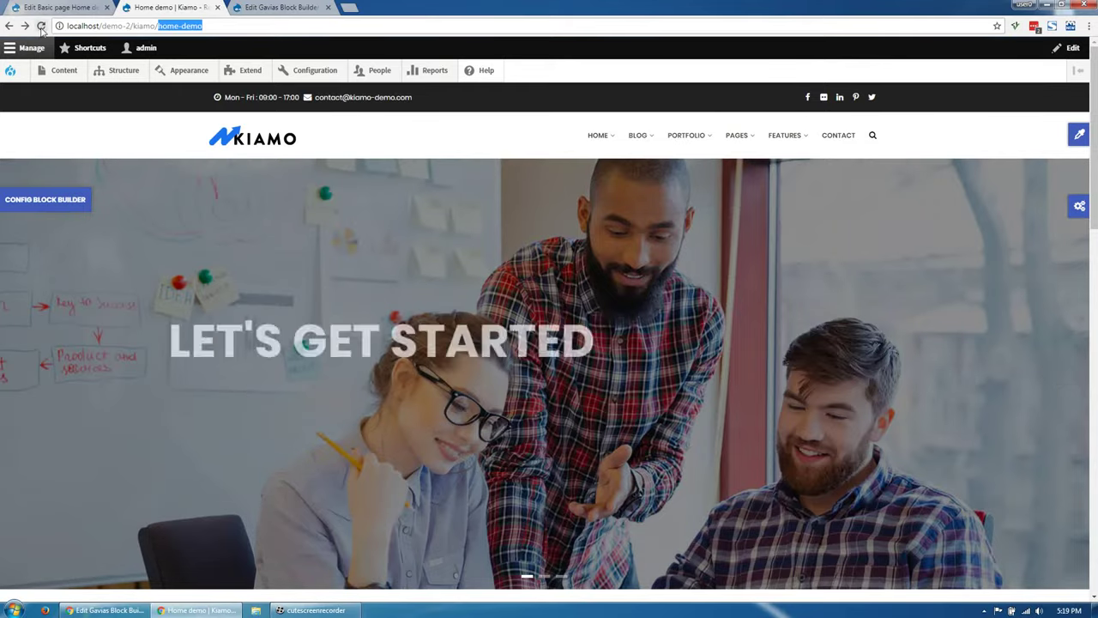
scroll(208, 246, "down", 10)
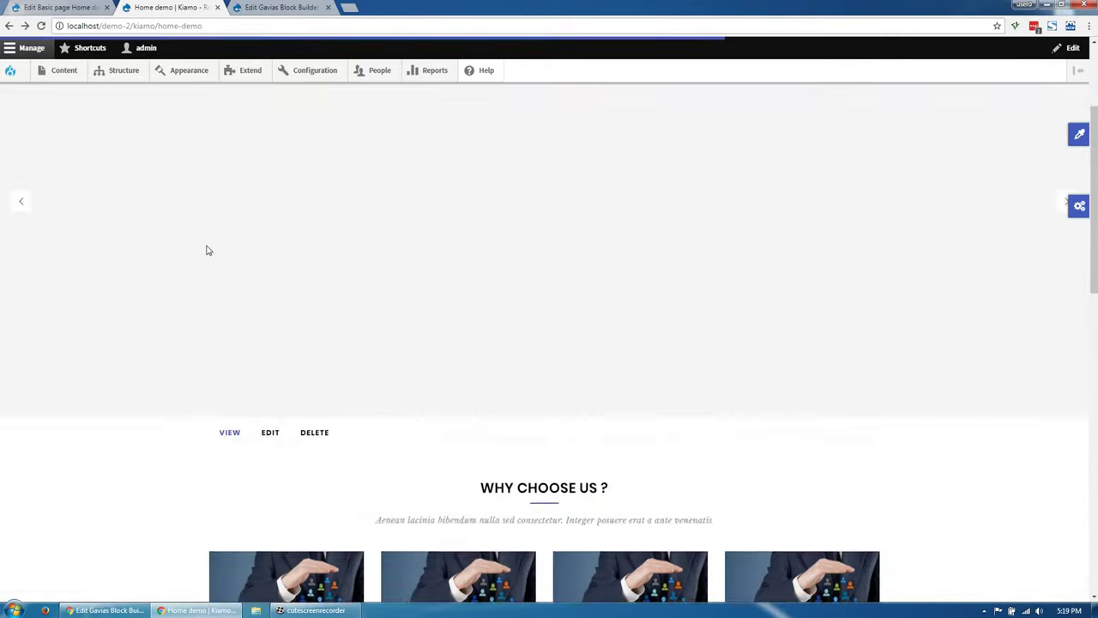
scroll(554, 420, "up", 6)
scroll(884, 446, "down", 5)
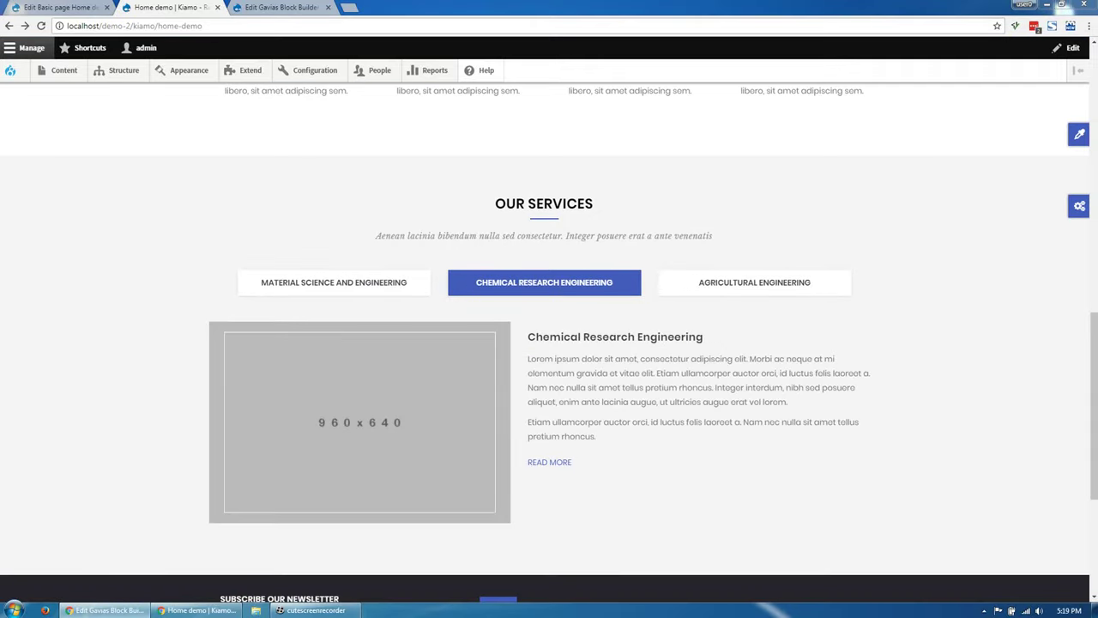
scroll(133, 301, "down", 2)
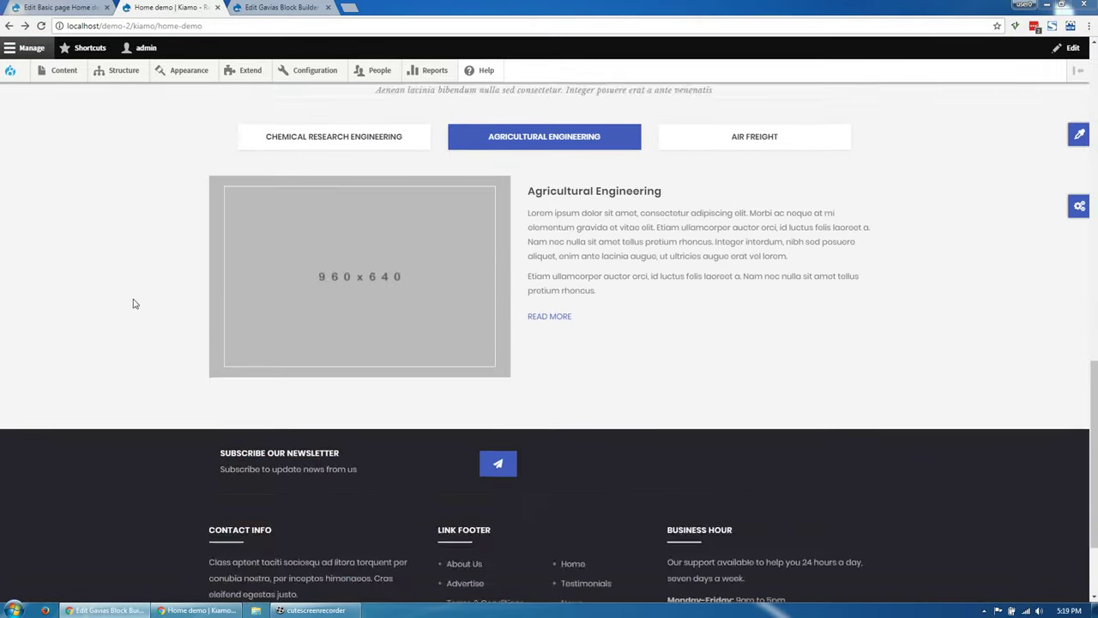
scroll(132, 301, "up", 1)
- Return to the block builder and add a new row with a 1/1 column below the services row
key("ctrl+Tab")
left_click(544, 508)
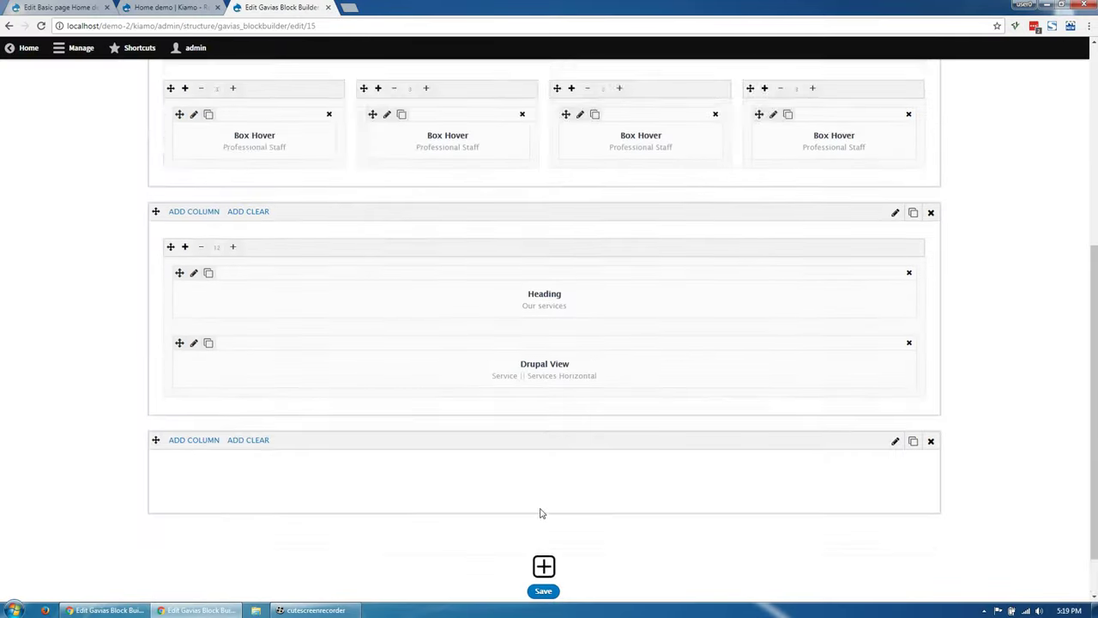
left_click(178, 384)
left_click(204, 579)
- Add a Heading element titled "Our porfolios" to the new row's column and save it
left_click(183, 418)
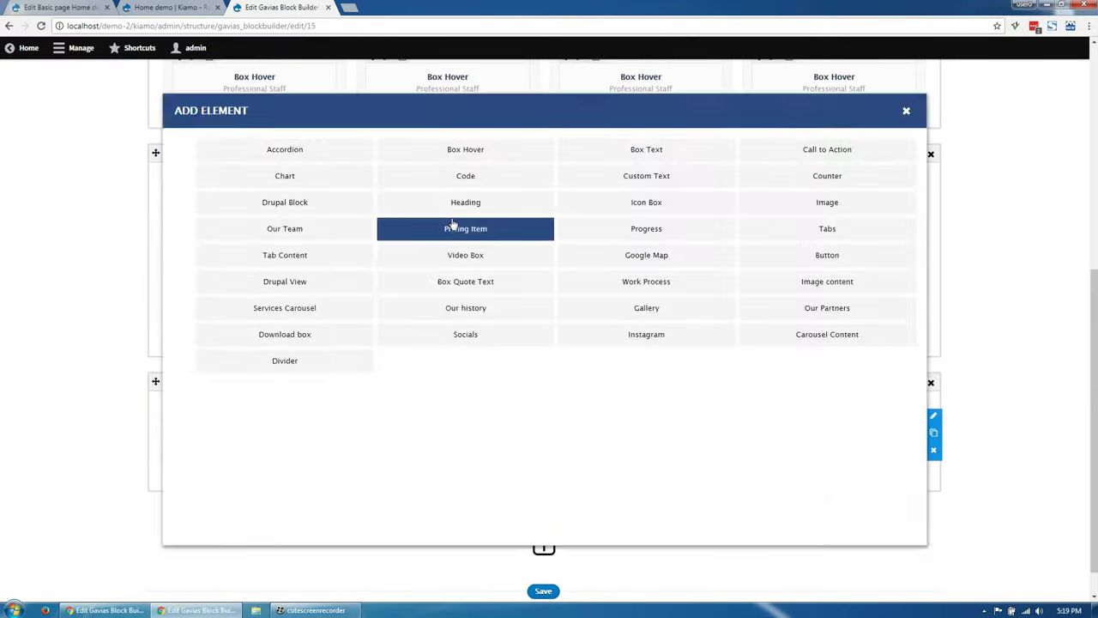
left_click(463, 203)
left_click(192, 443)
left_click(343, 122)
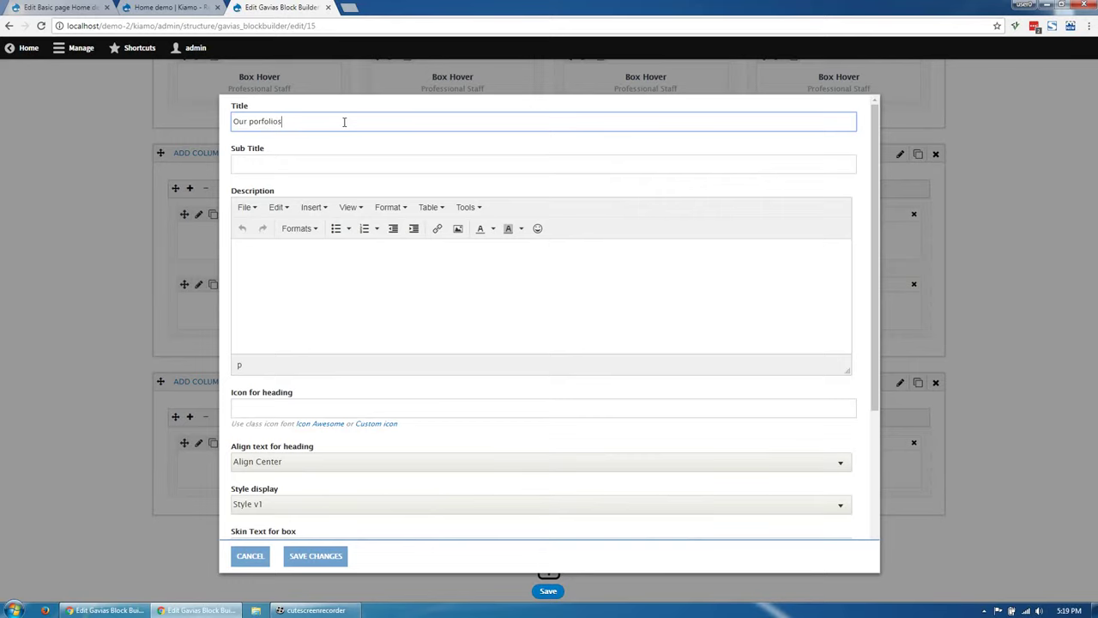
left_click(336, 557)
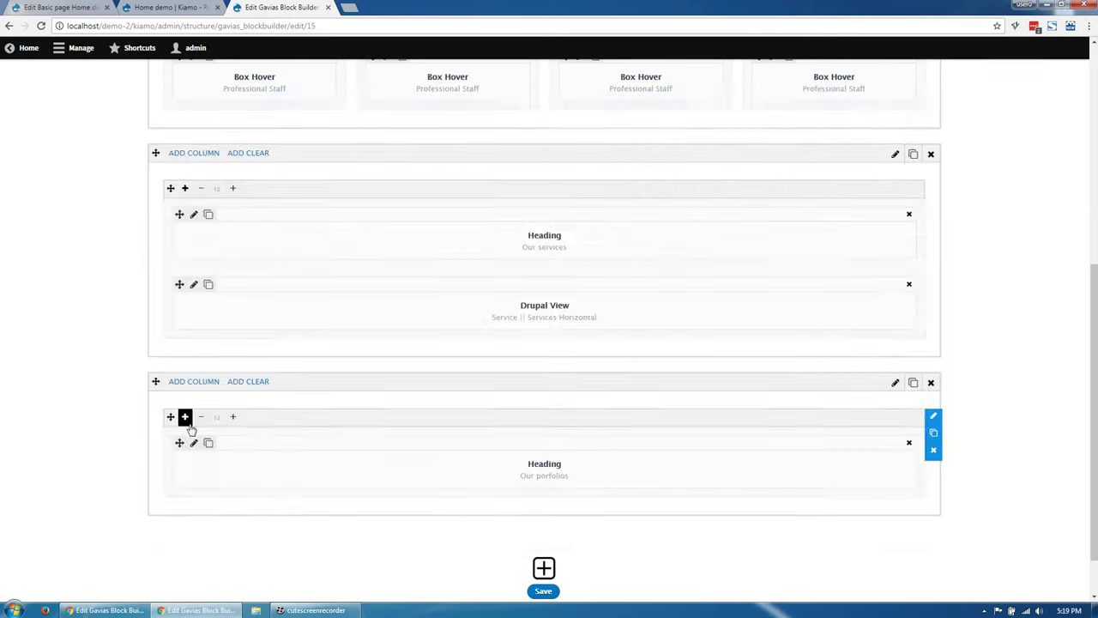
- Add a Drupal View element under the "Our porfolios" heading, set its view to "Portfolio || Block - grid" and save it
left_click(183, 417)
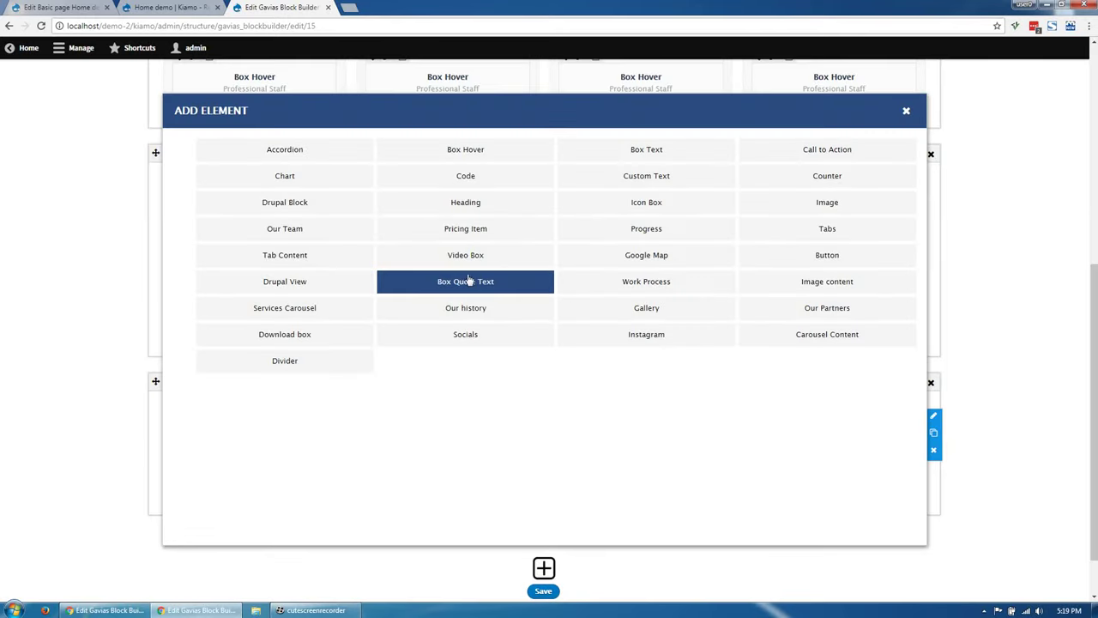
left_click(368, 282)
scroll(189, 441, "down", 1)
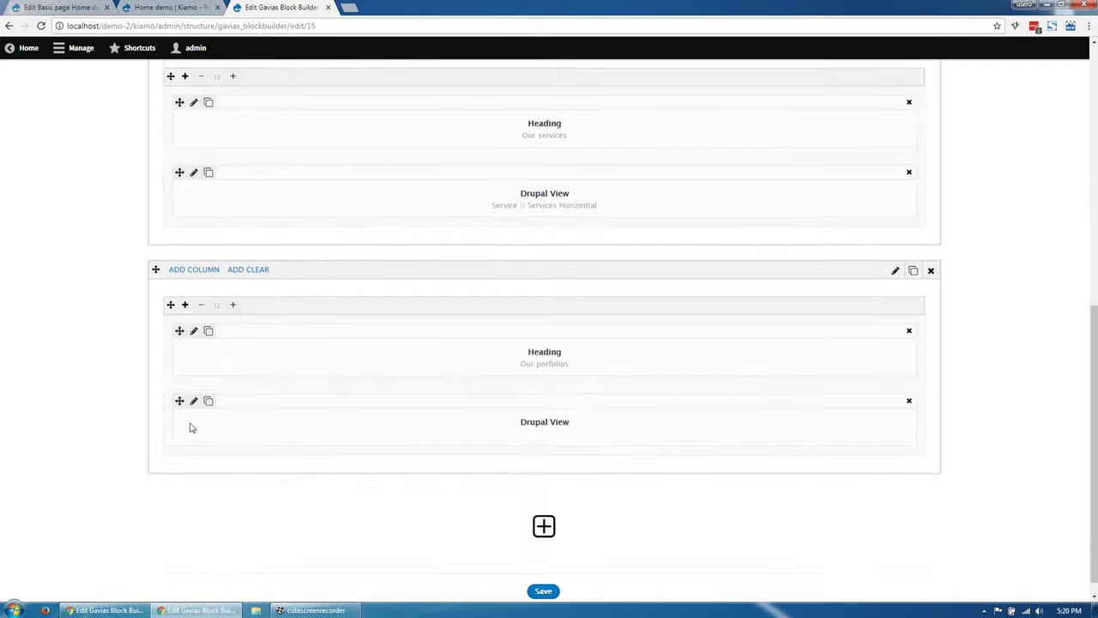
left_click(198, 398)
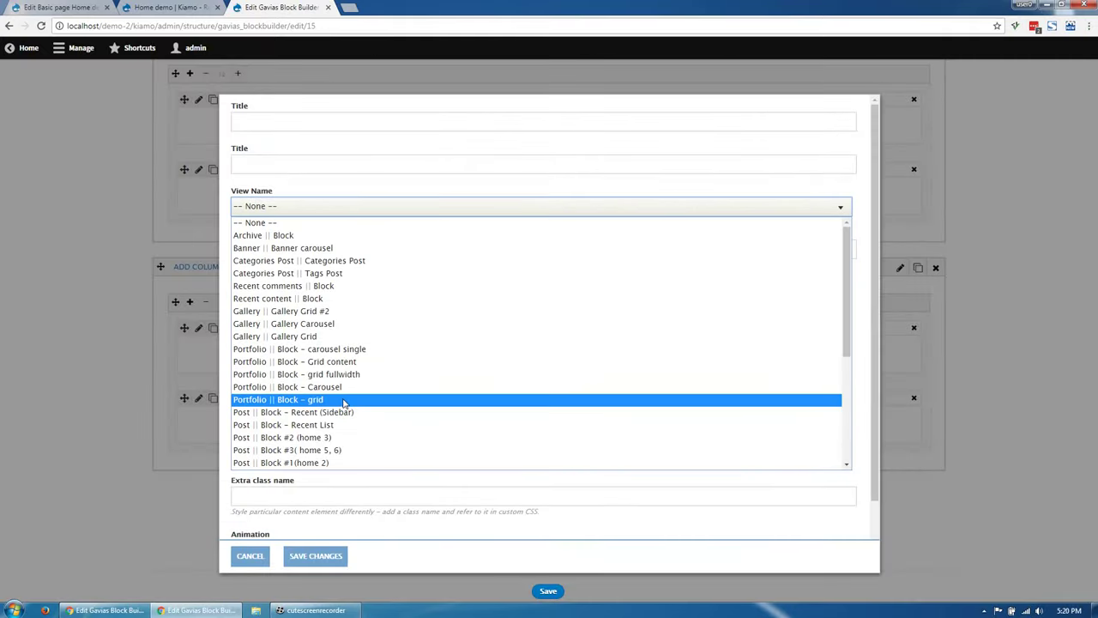
left_click(346, 399)
left_click(329, 556)
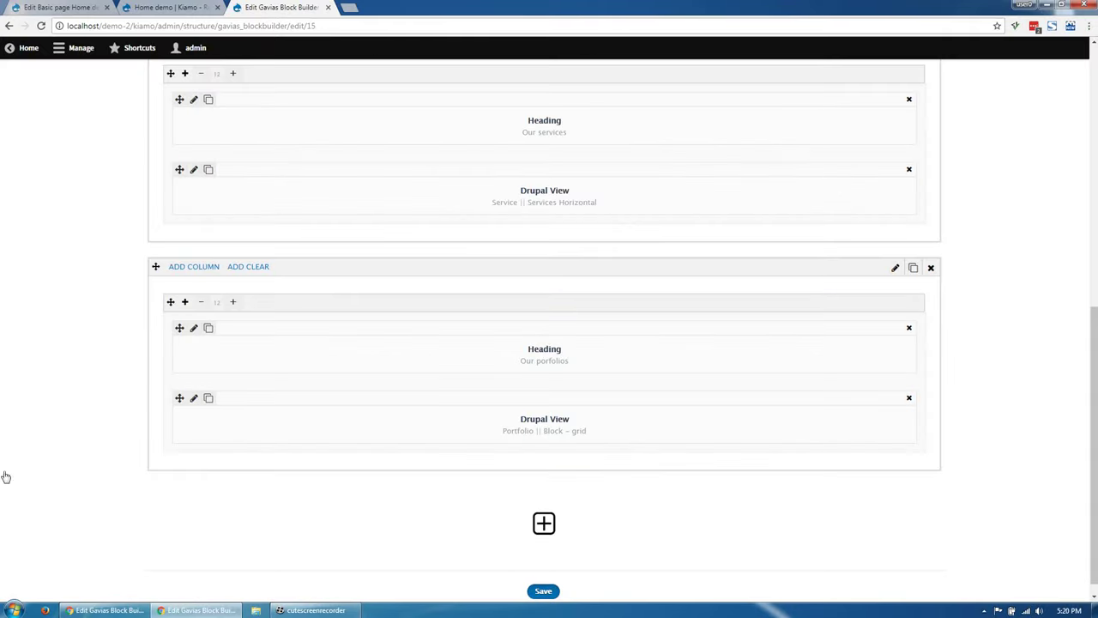
- Reload the Home demo page and test the portfolio grid's Applications, Illustration, Logo and All filters
left_click(185, 8)
left_click(41, 26)
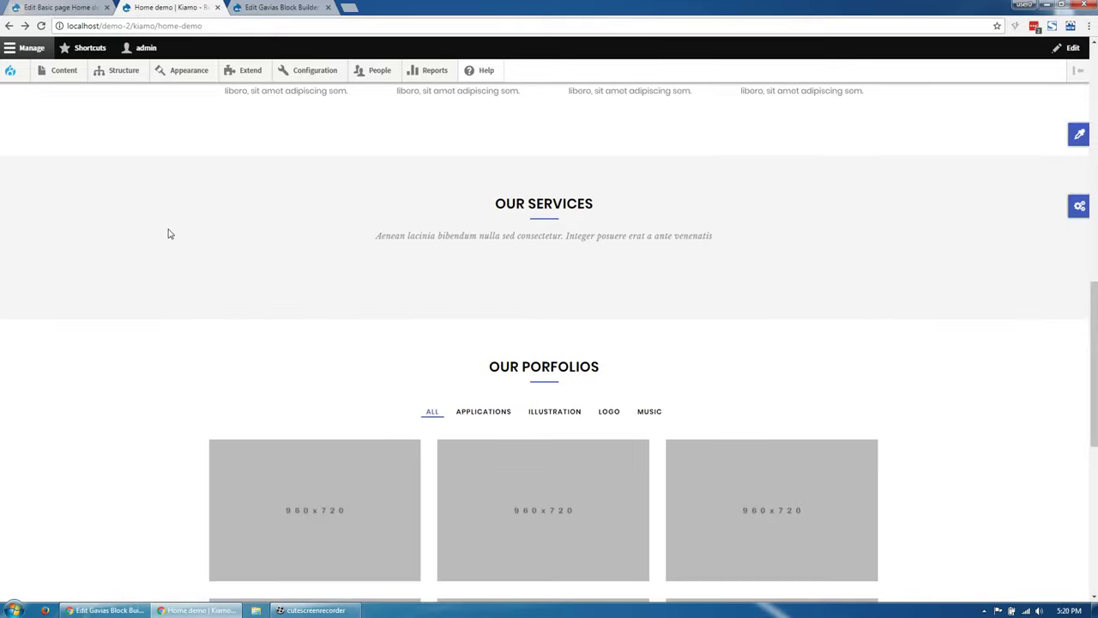
scroll(630, 441, "down", 5)
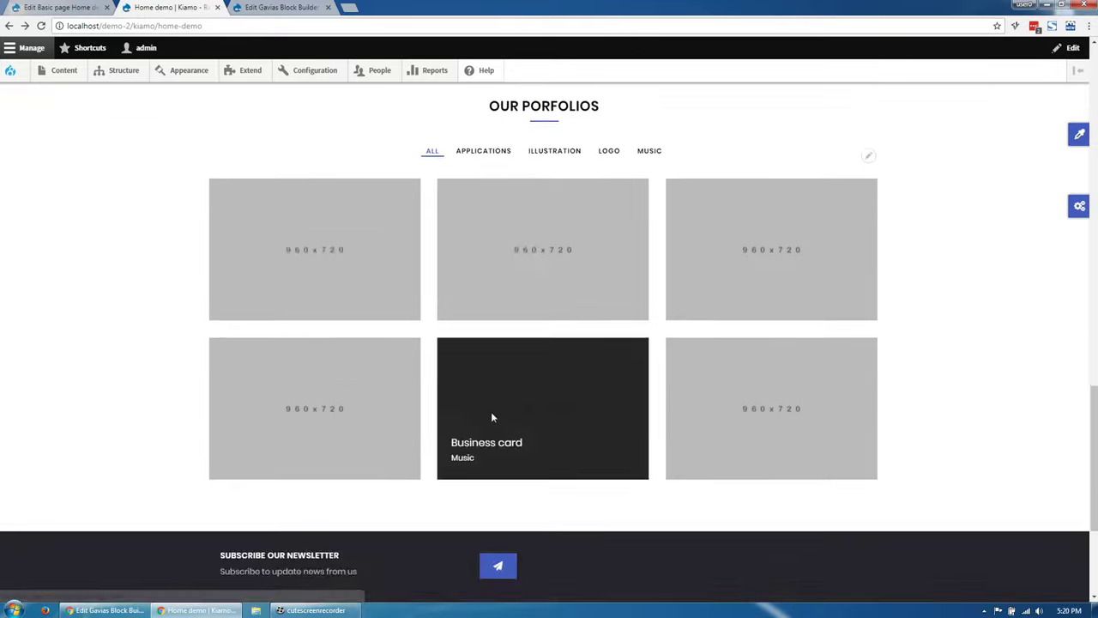
scroll(493, 417, "up", 1)
left_click(483, 265)
left_click(554, 265)
left_click(609, 266)
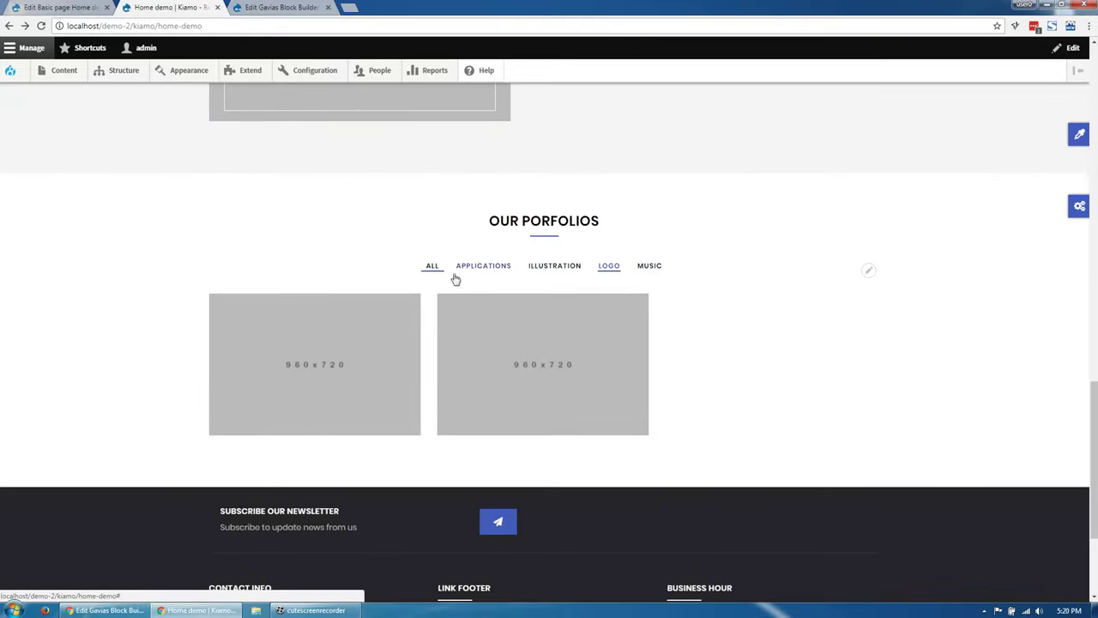
left_click(432, 265)
- Return to the block builder and add a new row with a 1/1 column below the portfolio row
key("ctrl+Tab")
left_click(544, 507)
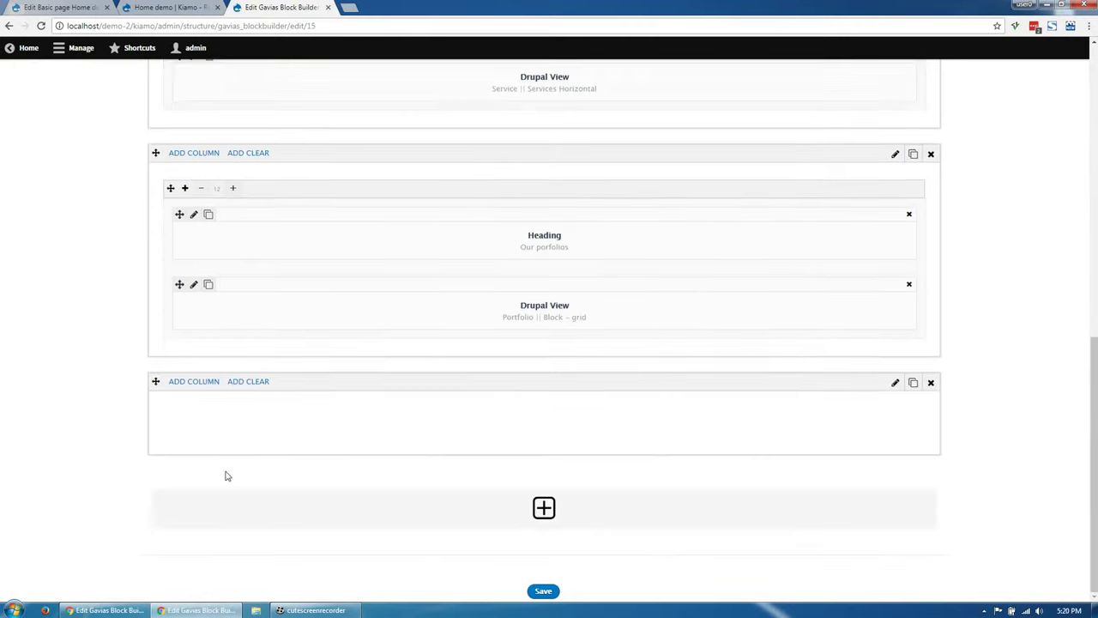
left_click(194, 386)
left_click(204, 581)
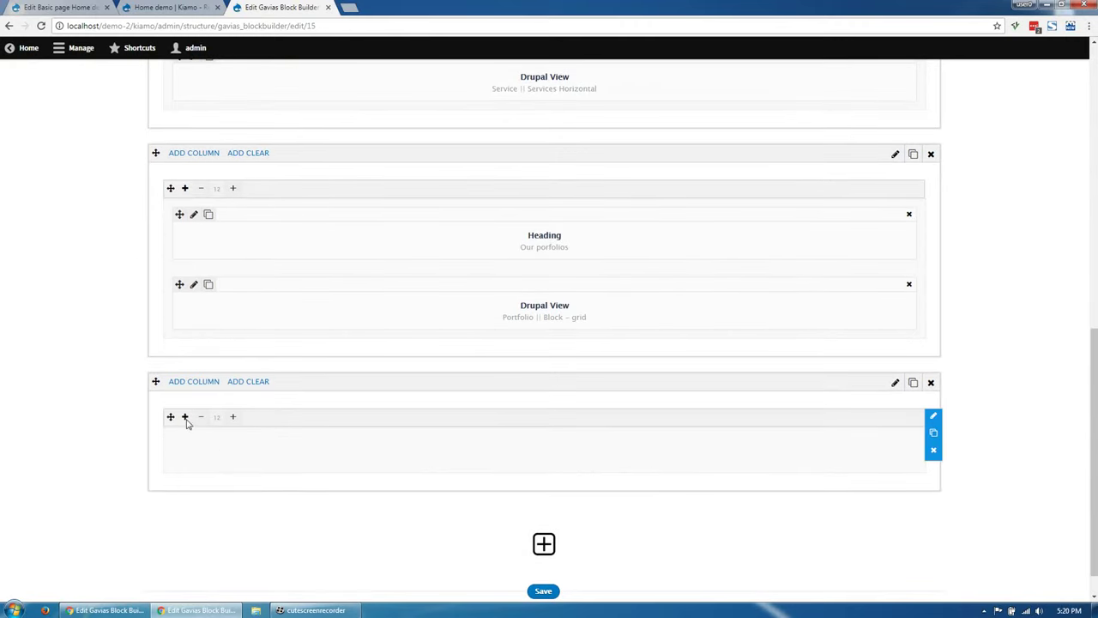
- Add a Call to Action element to the new column and title it "A brand new way to excite your audience"
left_click(185, 420)
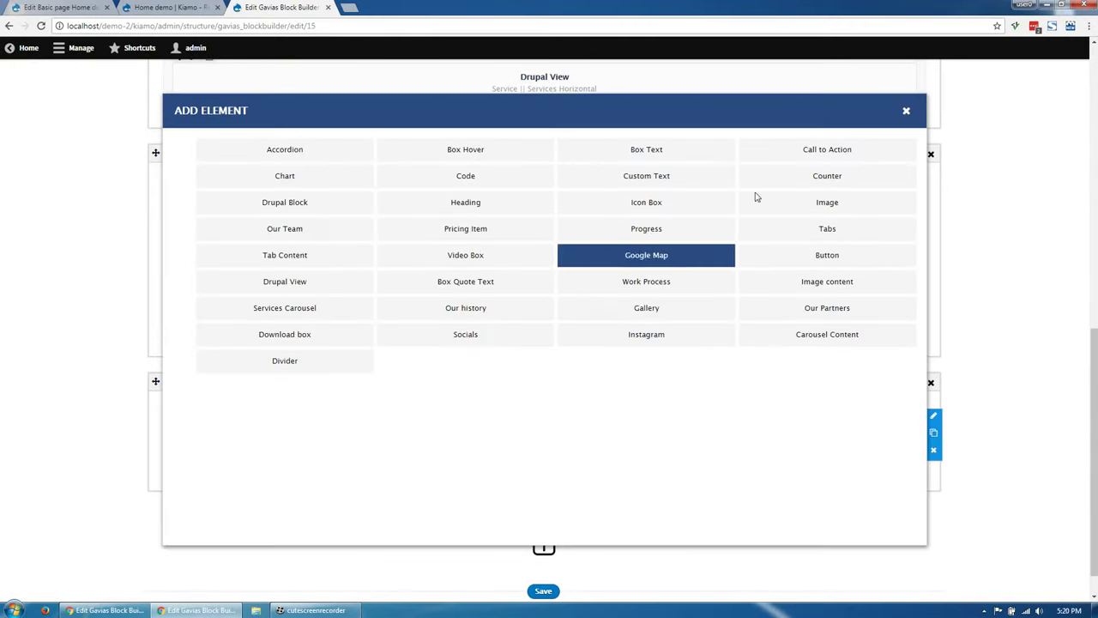
left_click(782, 159)
left_click(194, 443)
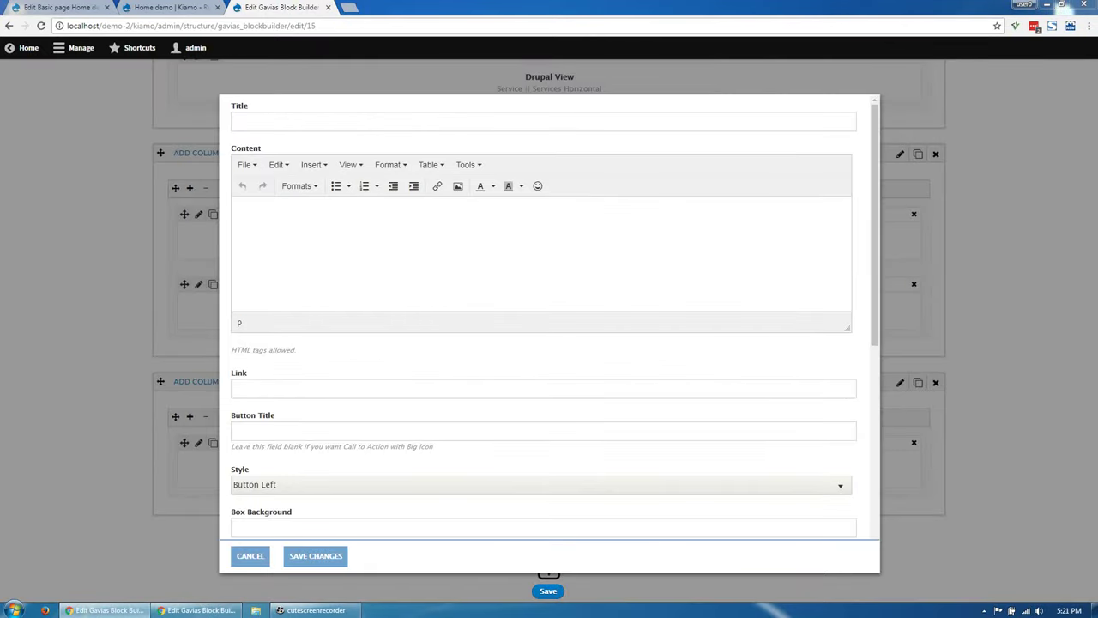
left_click(372, 121)
type("A brand new way to excite your audience")
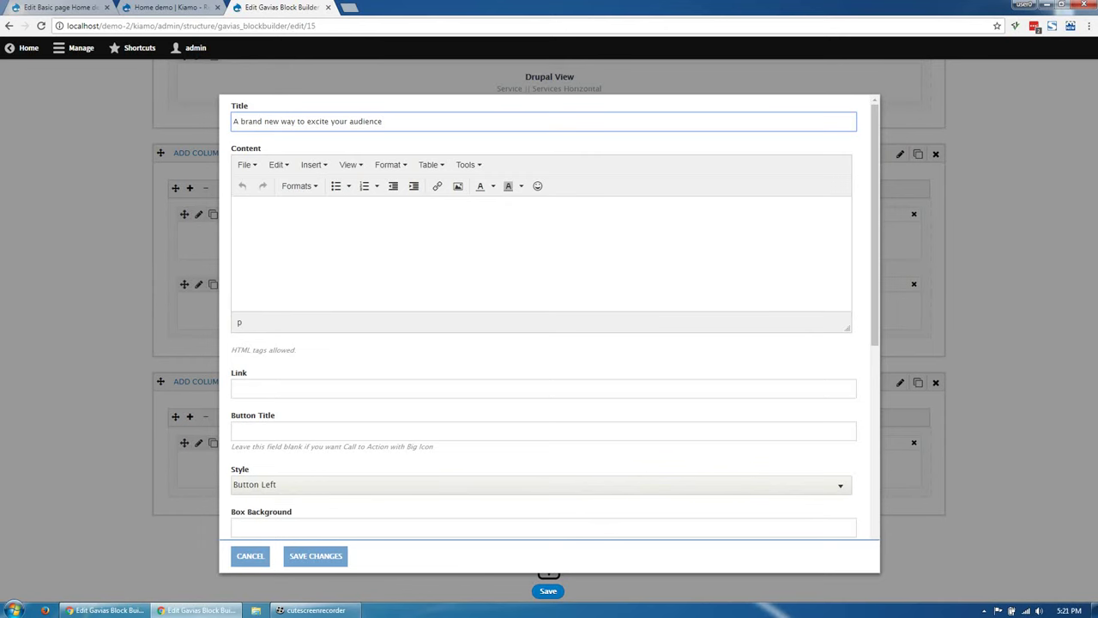
- Fill the Call to Action's content with the paragraph running from "Lorem ipsum dolor sit amet, consectetuer adipiscing elit." to "nascetur ridiculus."
key("alt+Tab")
left_click(658, 211)
type("Lorem ipsum dolor sit amet, consectetuer adipiscing elit. Aenean commodo ligula eget dolor. Aenean massa. Cum sociis natoque penatibus et magnis dis parturient montes, nascetur ridiculus.")
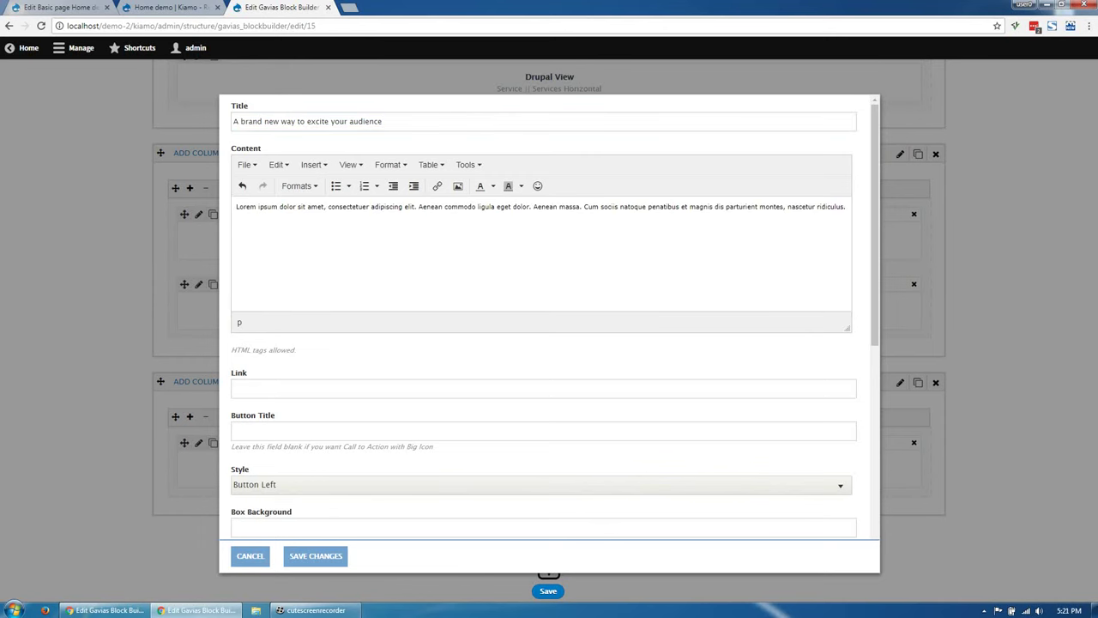
key("alt+Tab")
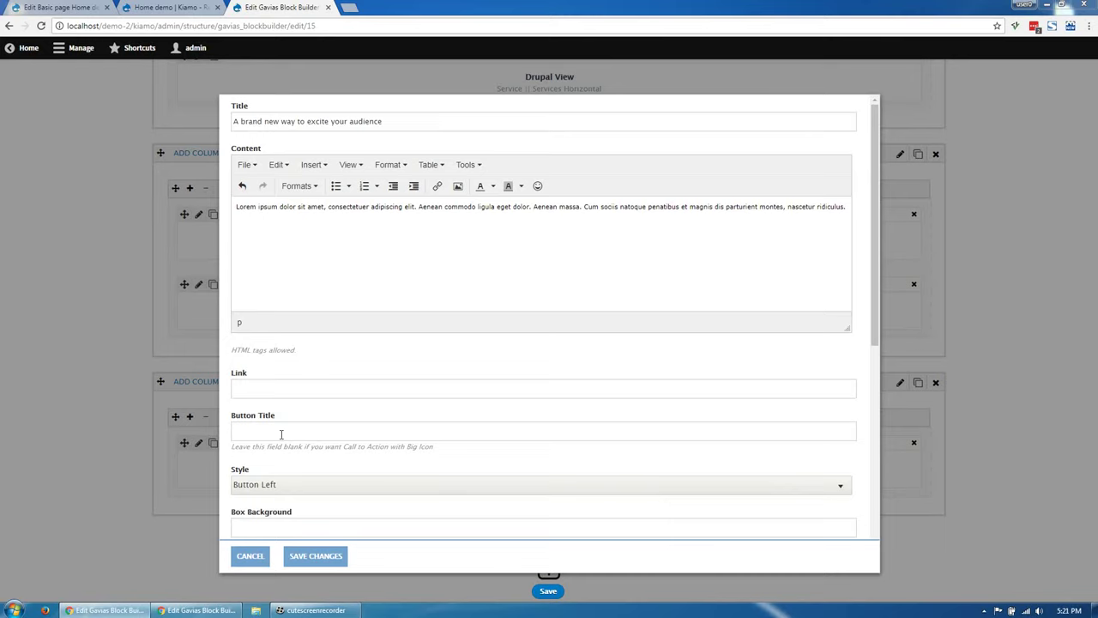
left_click(280, 434)
scroll(291, 466, "down", 2)
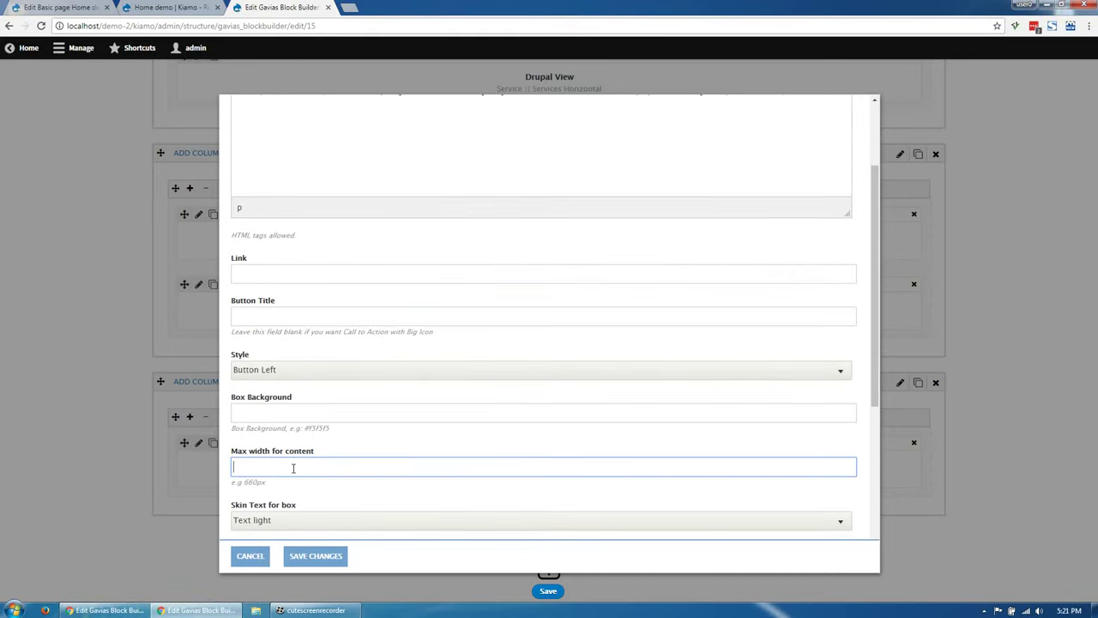
scroll(292, 470, "down", 1)
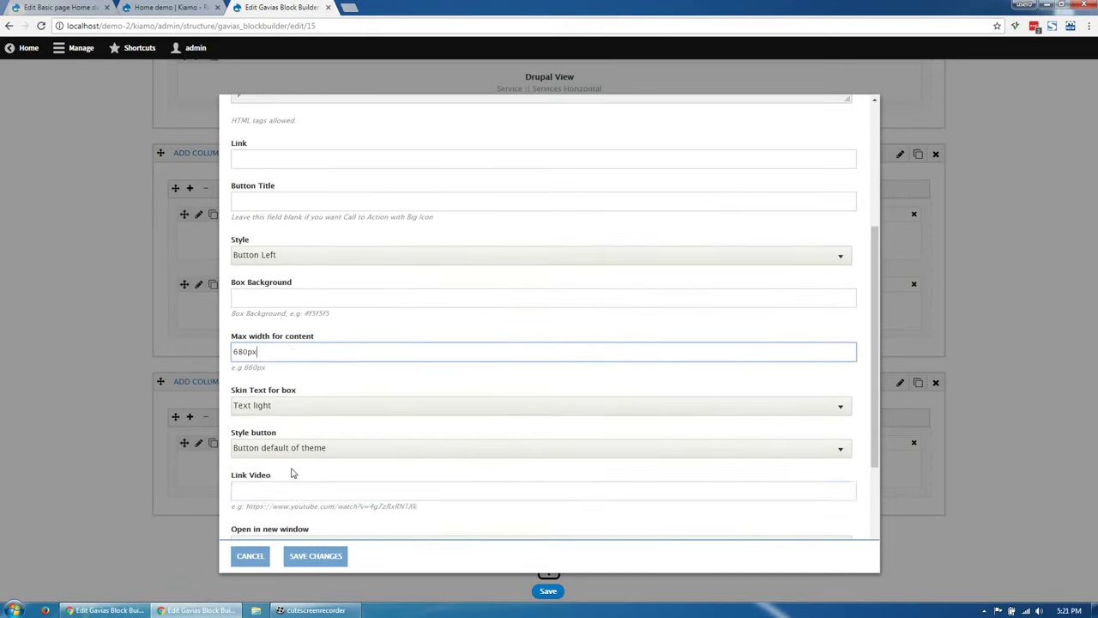
left_click(284, 495)
type("https://www.youtube.com/watch?v=4g7zRxRN1Xk")
scroll(292, 386, "down", 1)
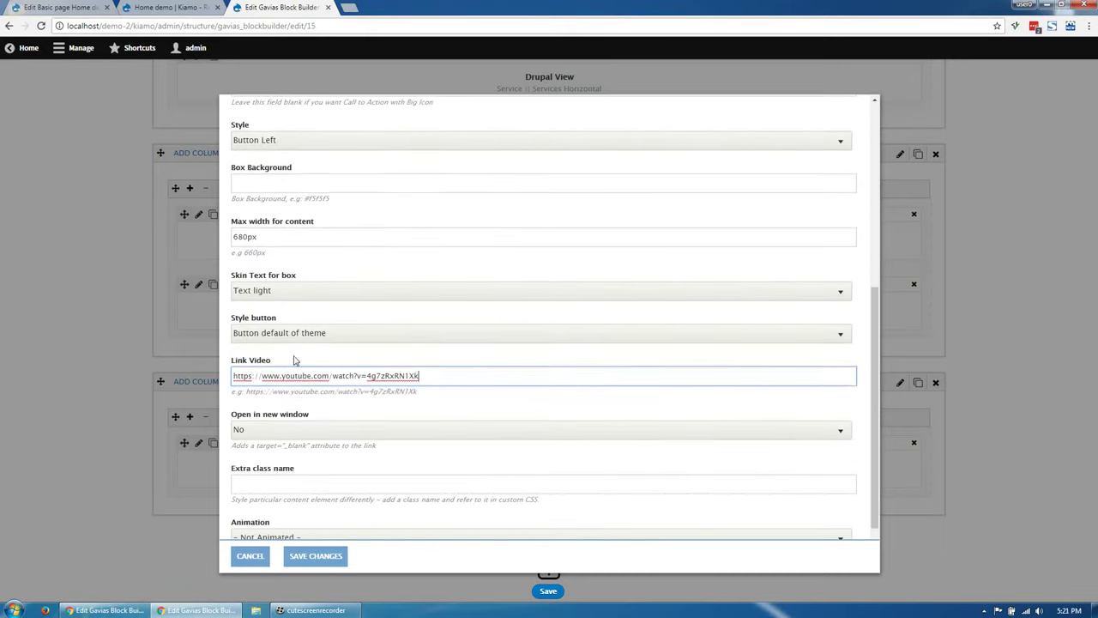
- Give the Call to Action the "Button Bottom Center" style with the theme's default button and save the element
left_click(291, 146)
left_click(281, 191)
left_click(285, 332)
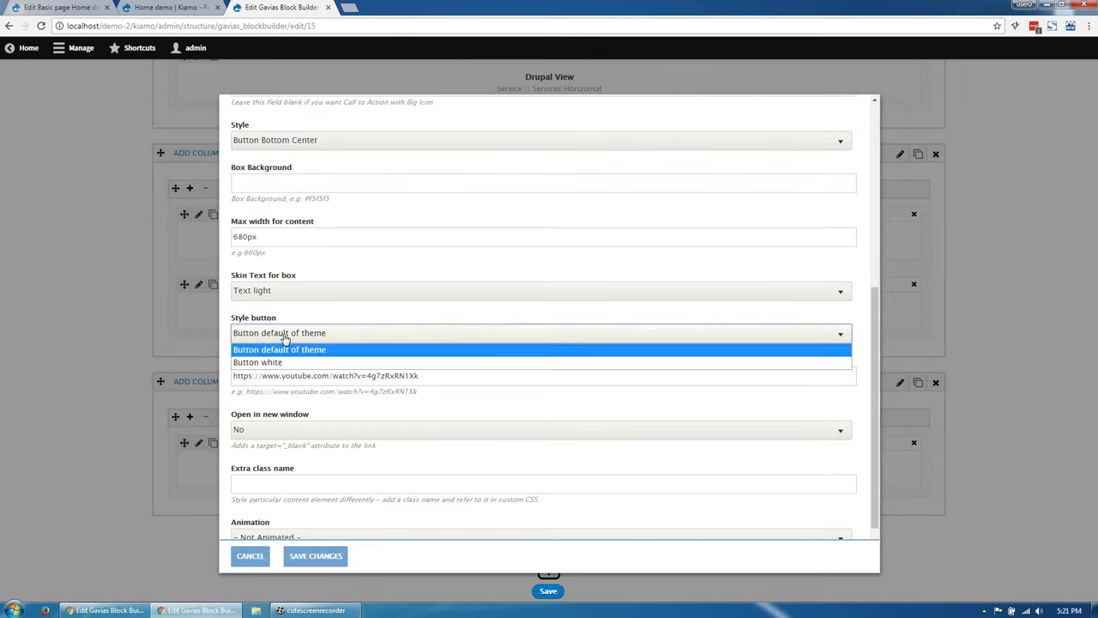
left_click(284, 345)
left_click(316, 556)
- Give the Call to Action row the background image bg-2.jpg with Parallax attachment and save the row settings
left_click(895, 384)
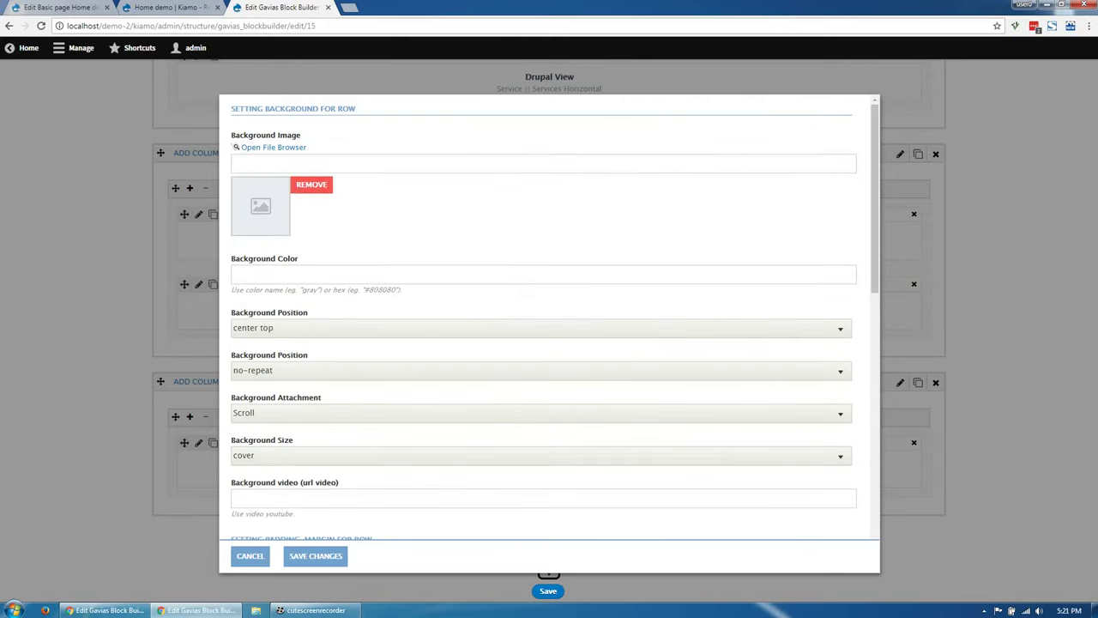
left_click(272, 147)
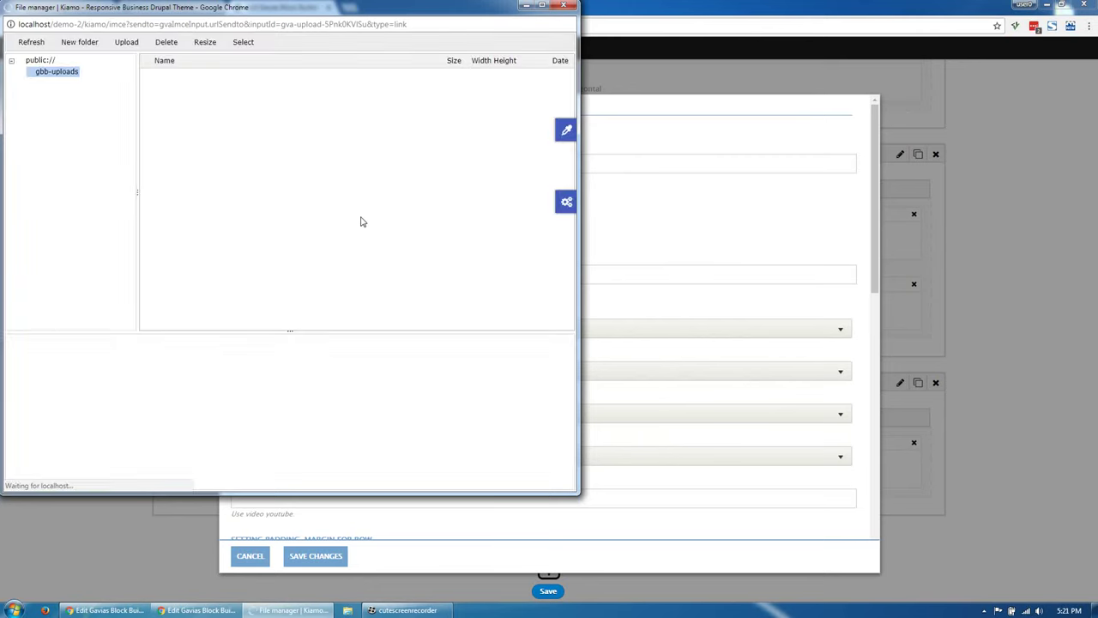
double_click(171, 105)
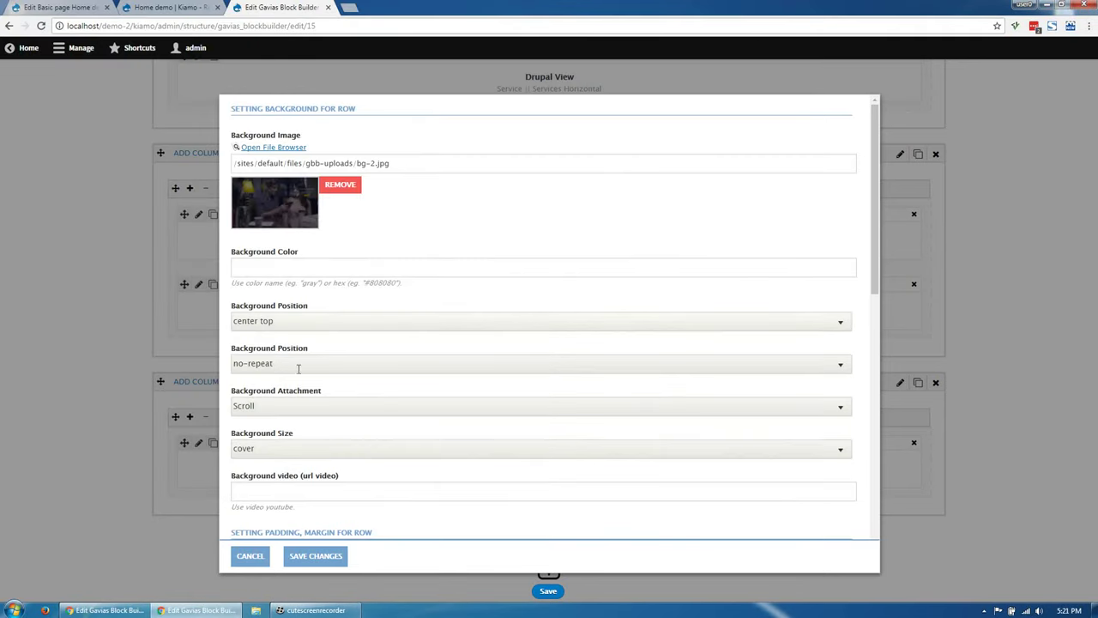
left_click(268, 408)
left_click(248, 435)
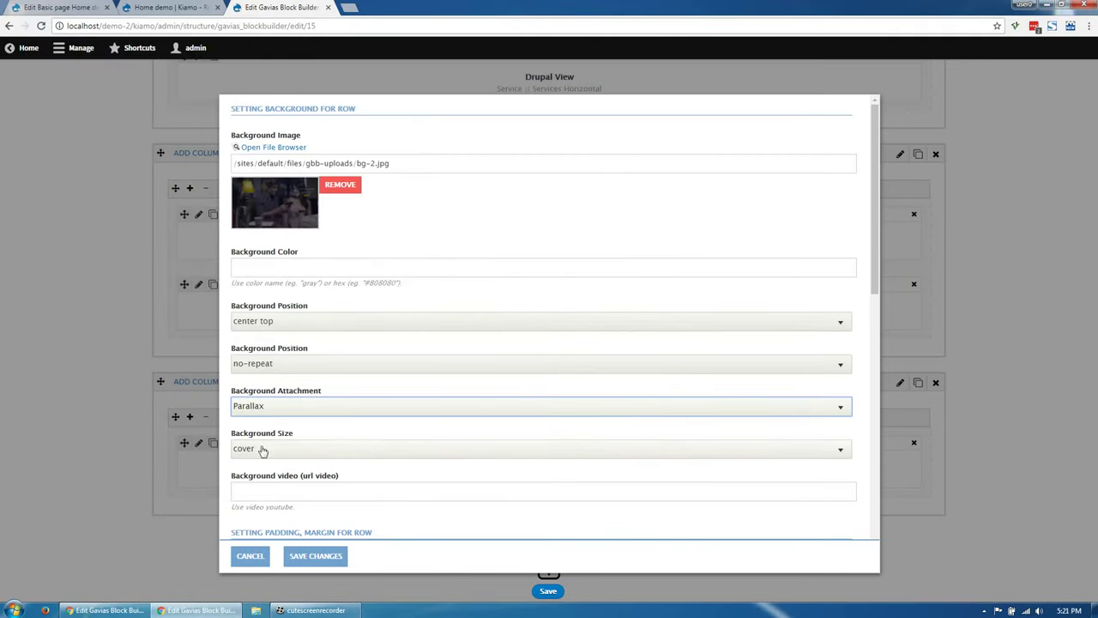
left_click(310, 555)
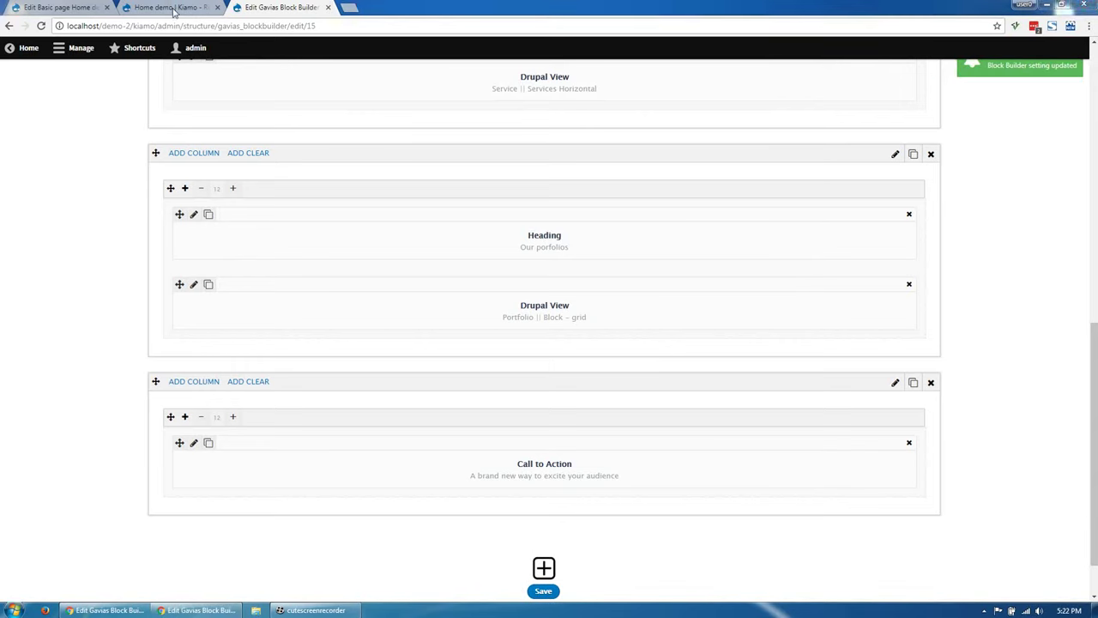
- Reload the Home demo page, test the Call to Action's video popup and close it
left_click(162, 8)
key("F5")
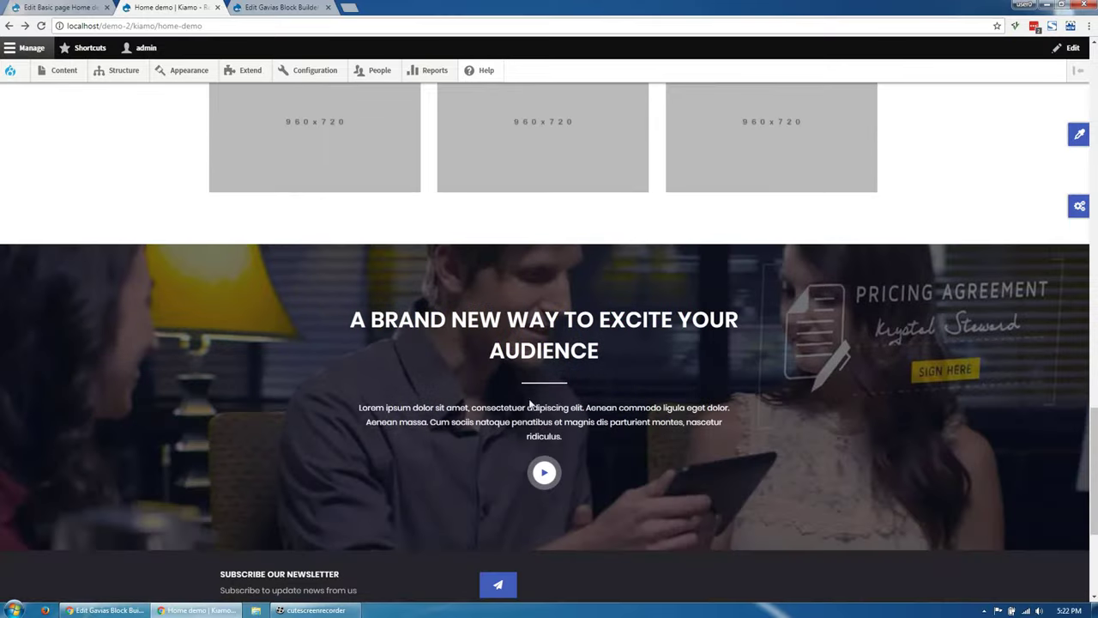
left_click(544, 473)
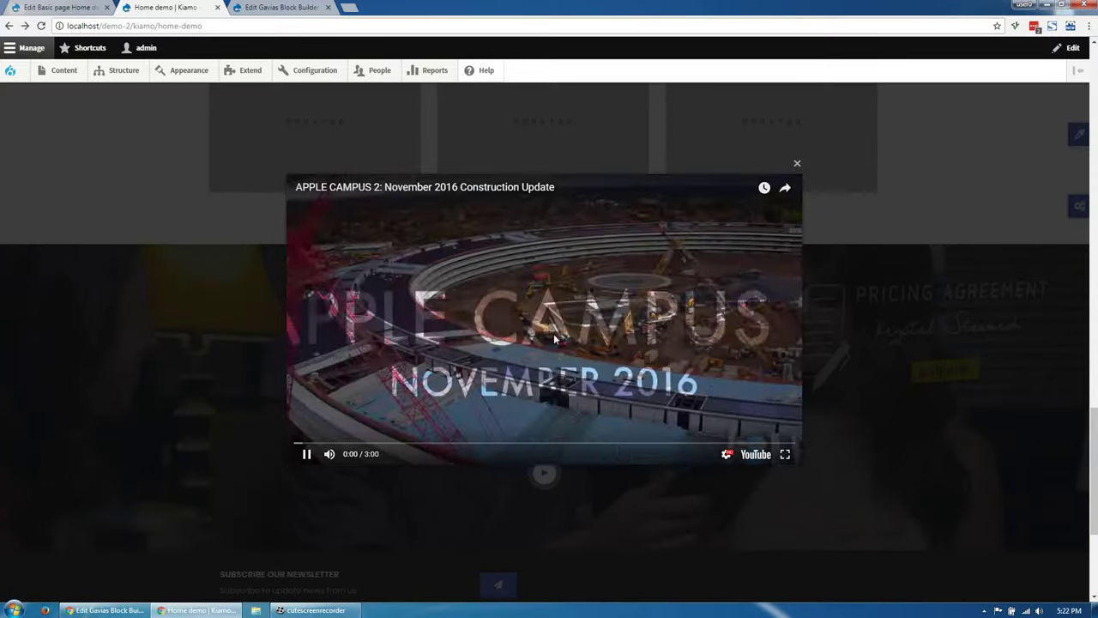
left_click(796, 163)
- Return to the block builder and add a new row with a 1/1 column below the Call to Action row
left_click(282, 7)
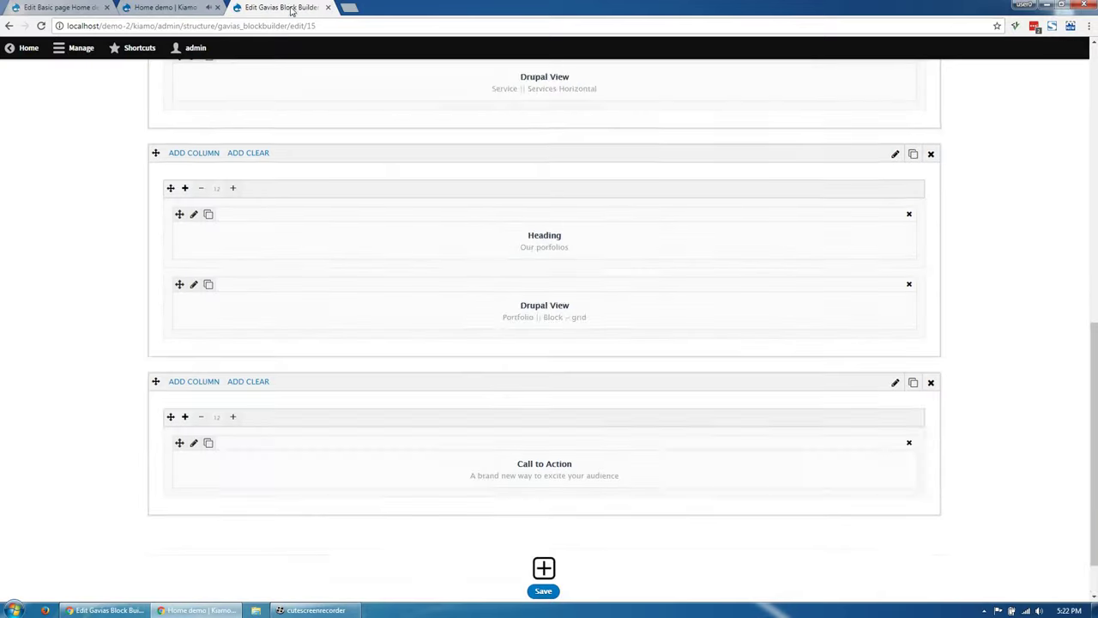
left_click(544, 507)
left_click(192, 382)
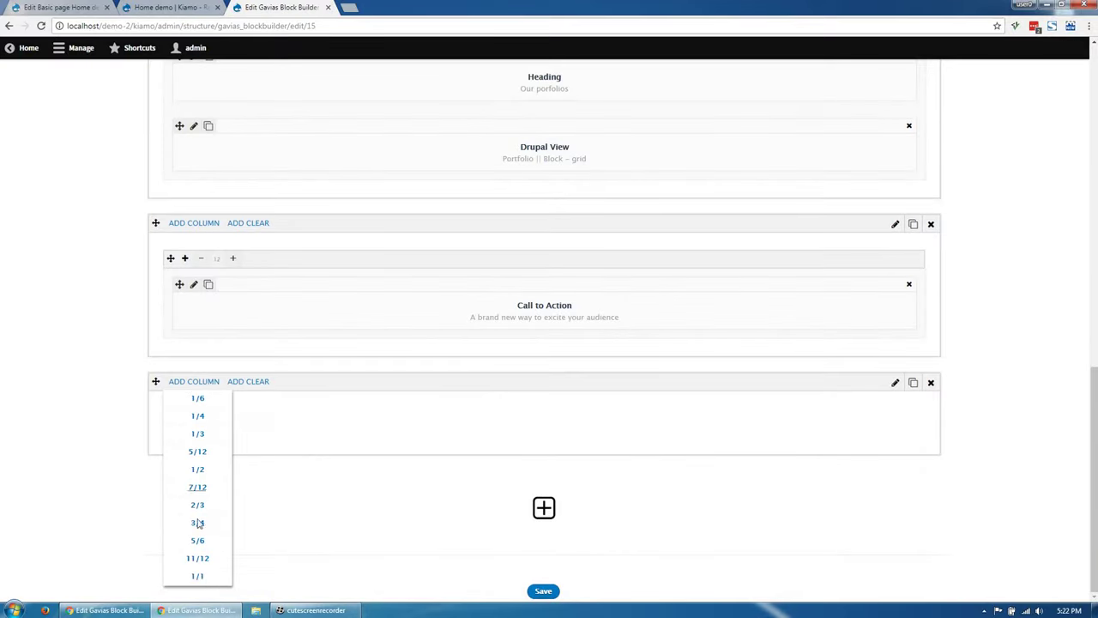
left_click(198, 576)
- Add a Heading element titled "Why choose us ?" to the new row's column and save it
left_click(184, 420)
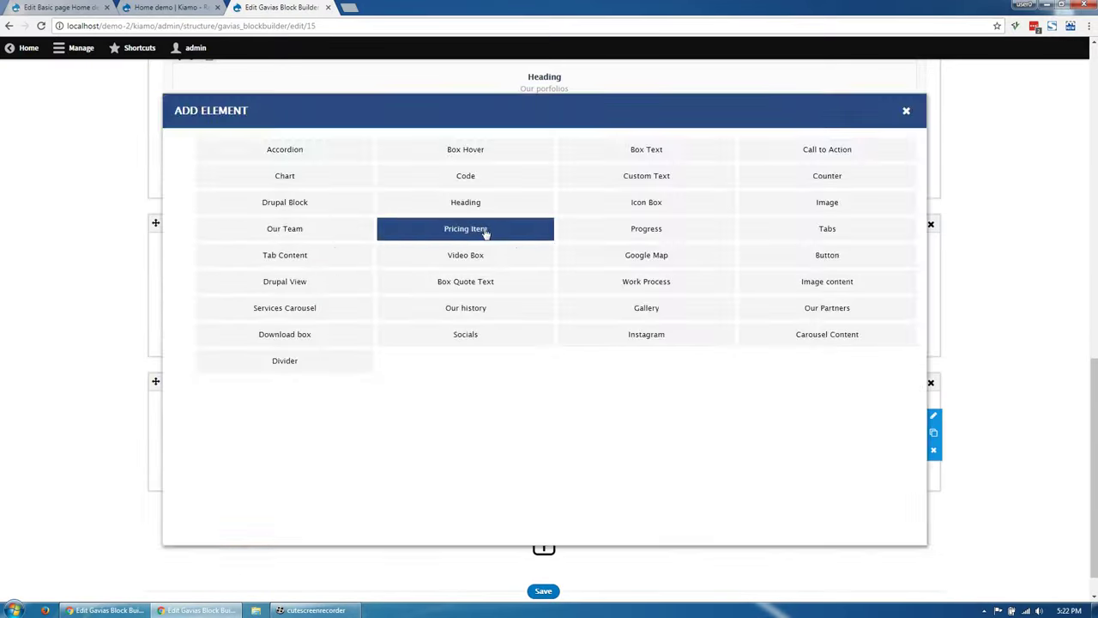
left_click(629, 206)
left_click(198, 439)
left_click(406, 126)
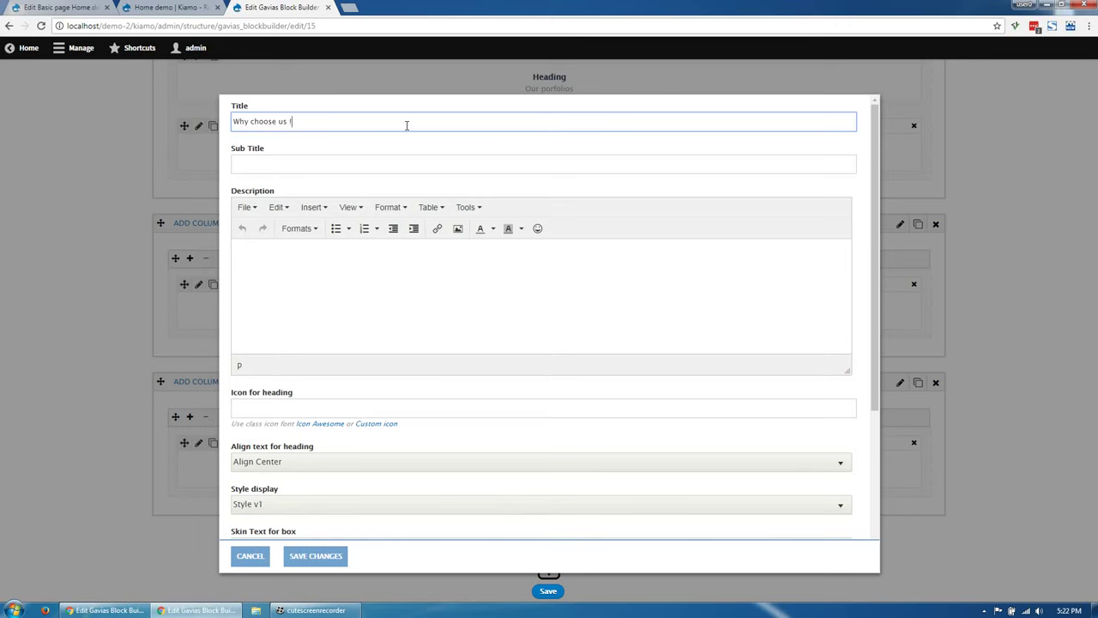
left_click(320, 559)
- Add a 1/4 column below the "Why choose us ?" heading and put an Icon Box element in it
left_click(193, 324)
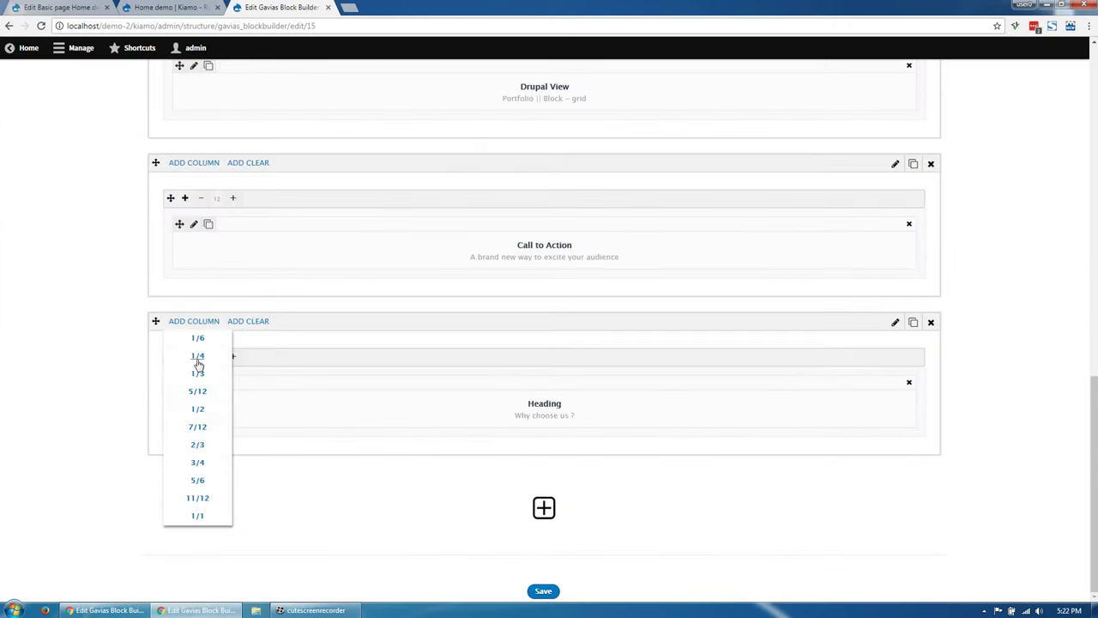
left_click(203, 358)
left_click(185, 463)
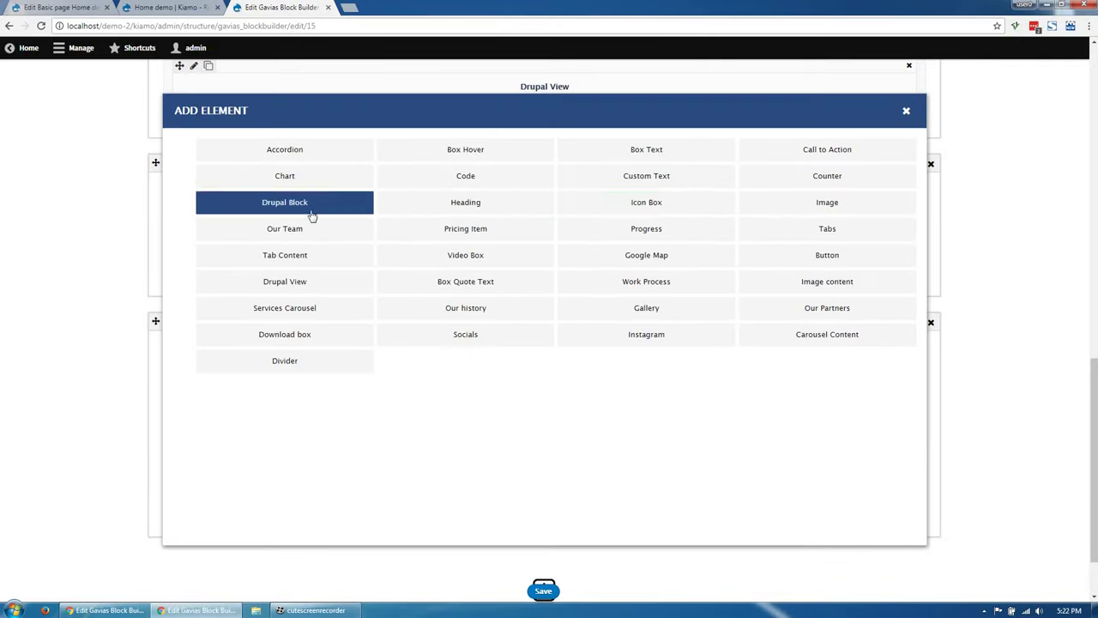
left_click(568, 200)
- Open the Icon Box's settings and title it "Mobile Application"
left_click(196, 488)
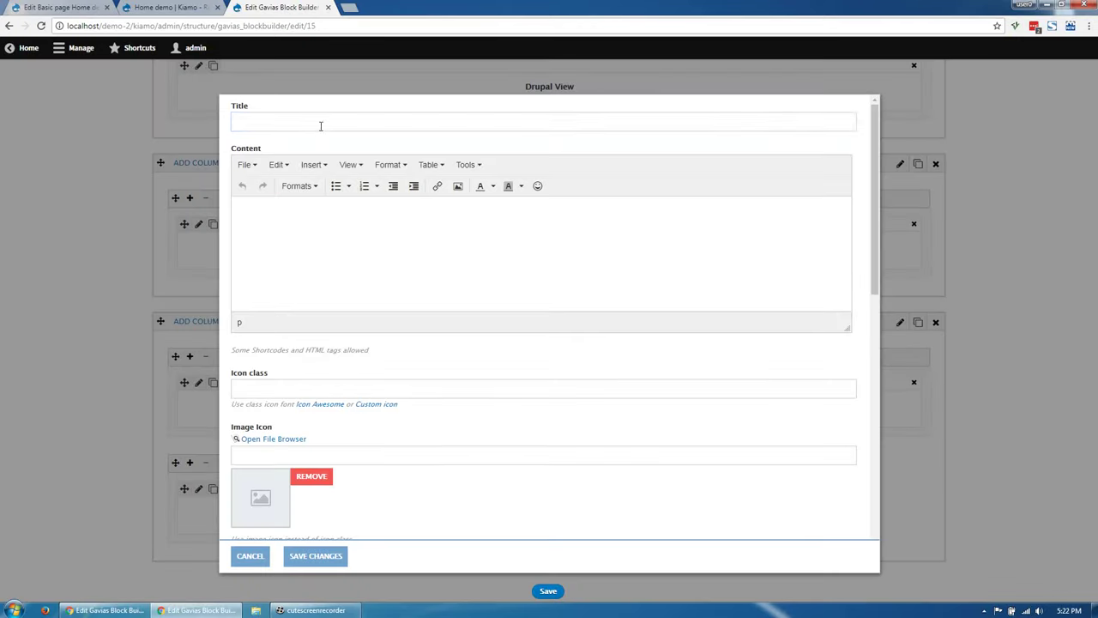
left_click(321, 125)
key("alt+Tab")
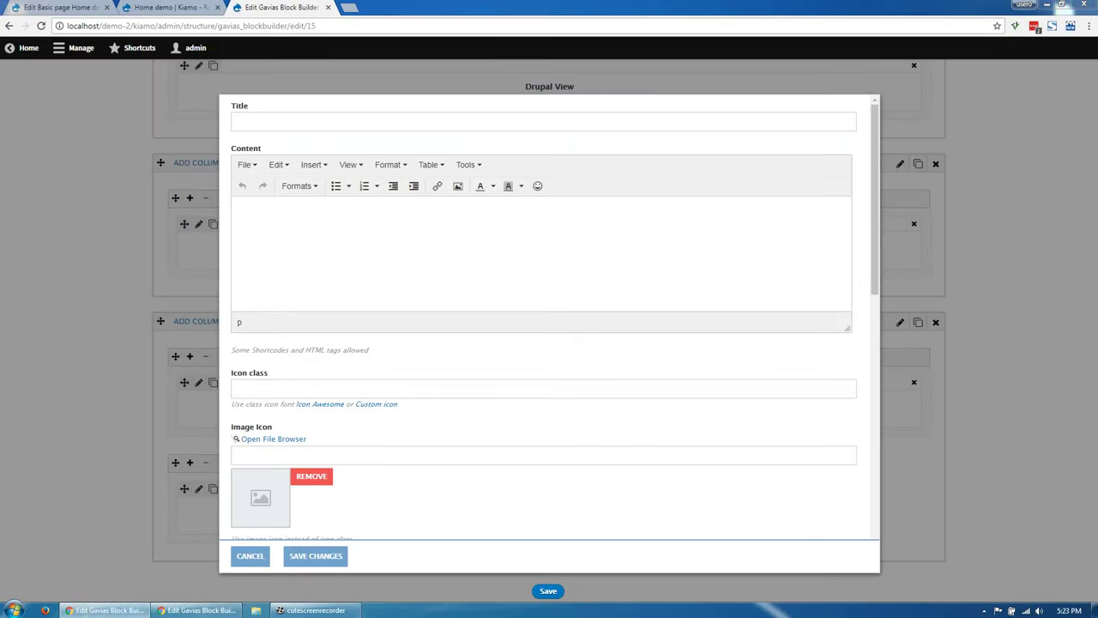
left_click(264, 117)
type("Mobile Application")
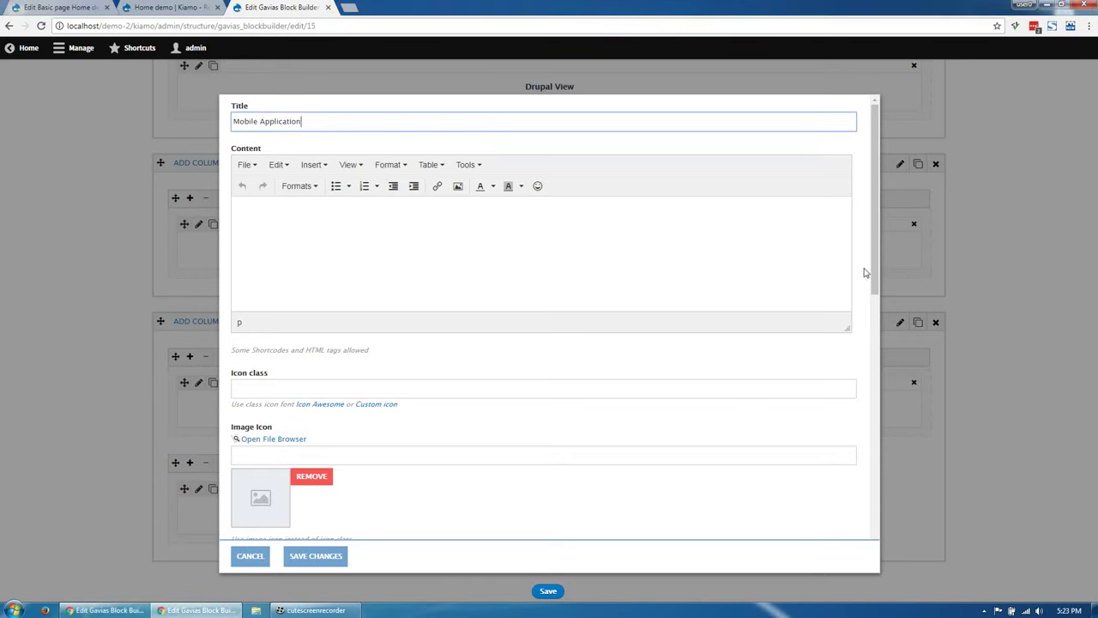
- Set the Icon Box's content to "Lorem ipsum dolor sit amet, consectetur adipiscing elit. Morbi ac neque at mi elementum gravida sit."
key("alt+Tab")
left_click(672, 255)
type("Lorem ipsum dolor sit amet, consectetur adipiscing elit. Morbi ac neque at mi elementum gravida sit.")
scroll(452, 392, "down", 2)
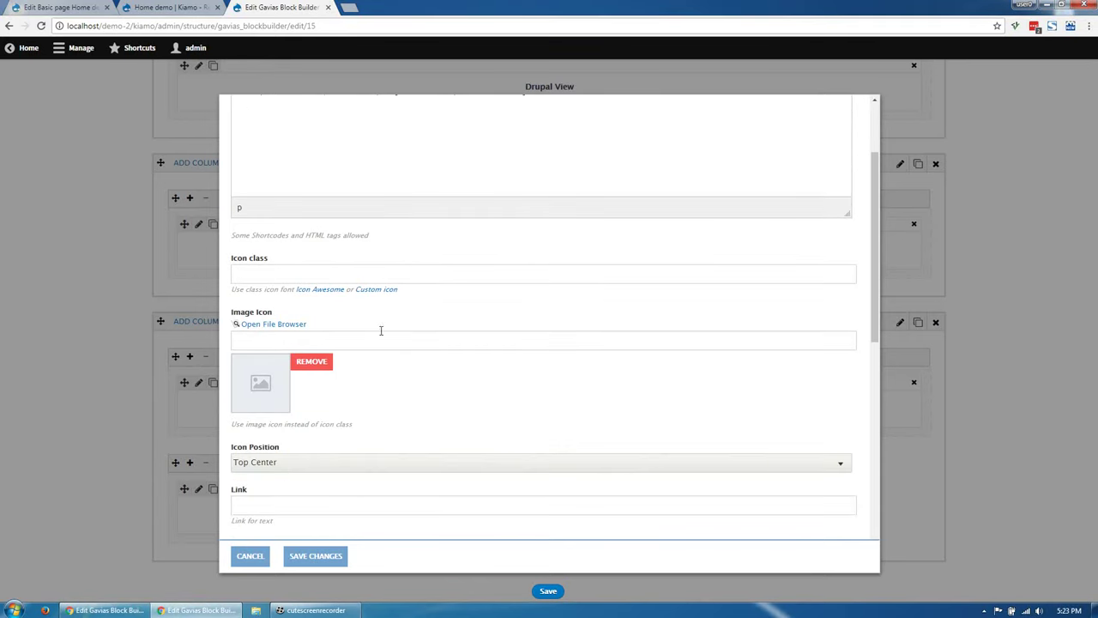
- Set the Icon Box's icon class to gv-icon-650
key("alt+Tab")
key("alt+Tab")
type("gv-icon-520")
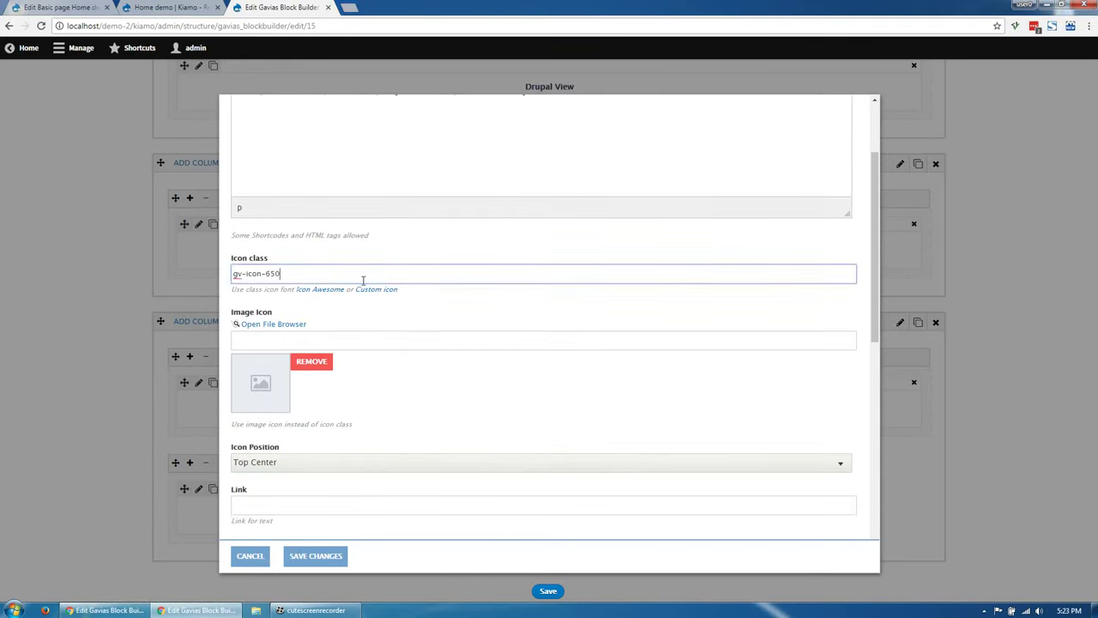
- Browse the custom icon reference page for available icon classes and return to the Icon Box's icon class setting
left_click(377, 290)
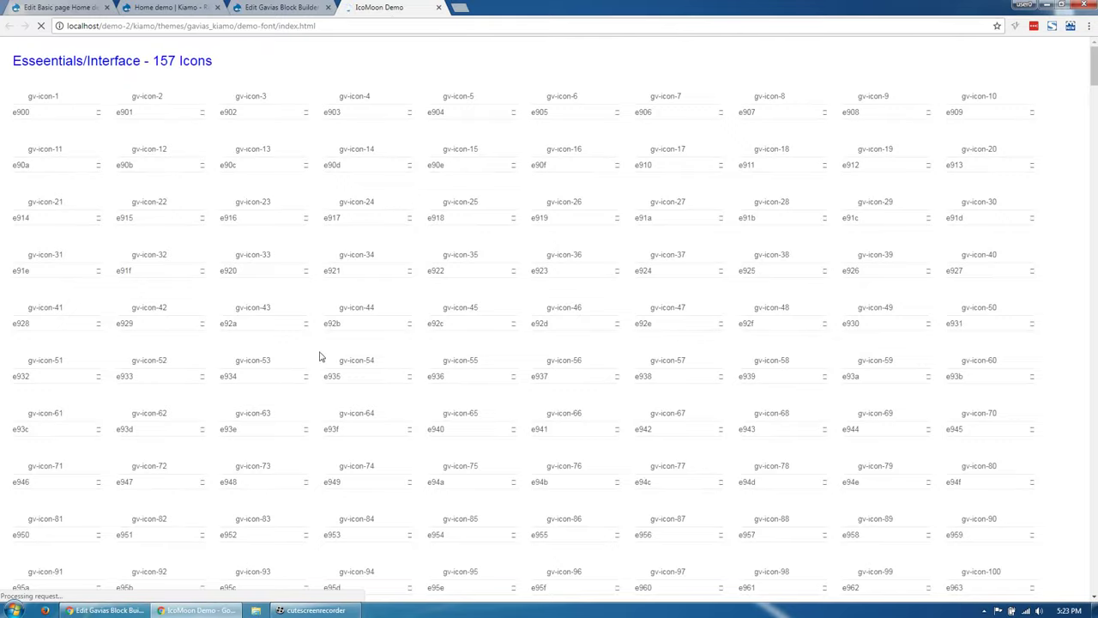
scroll(343, 380, "down", 20)
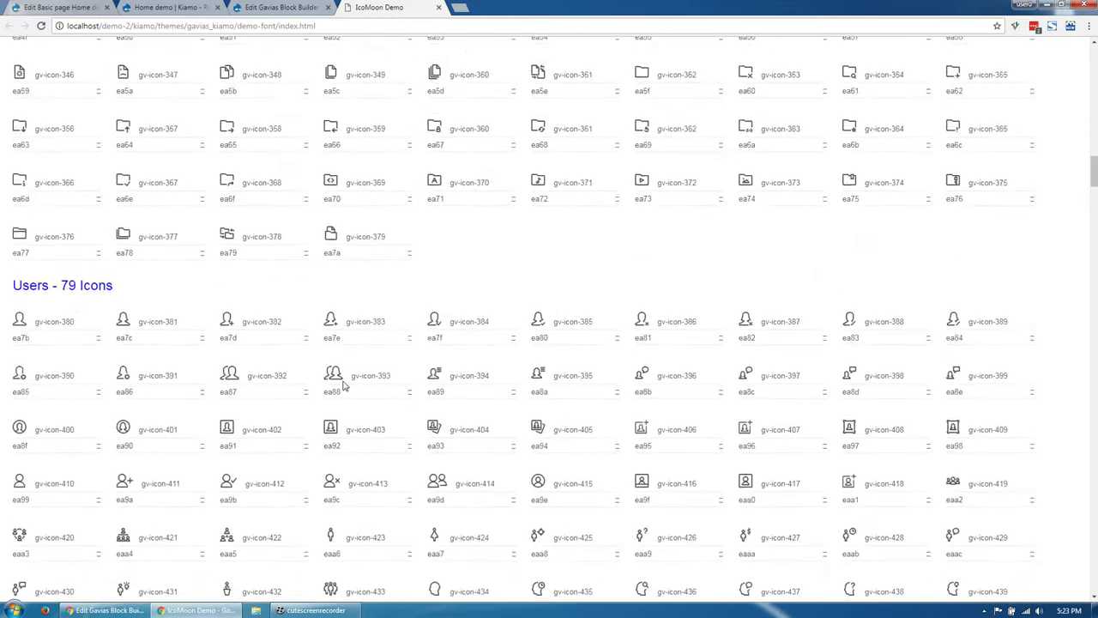
scroll(344, 386, "up", 20)
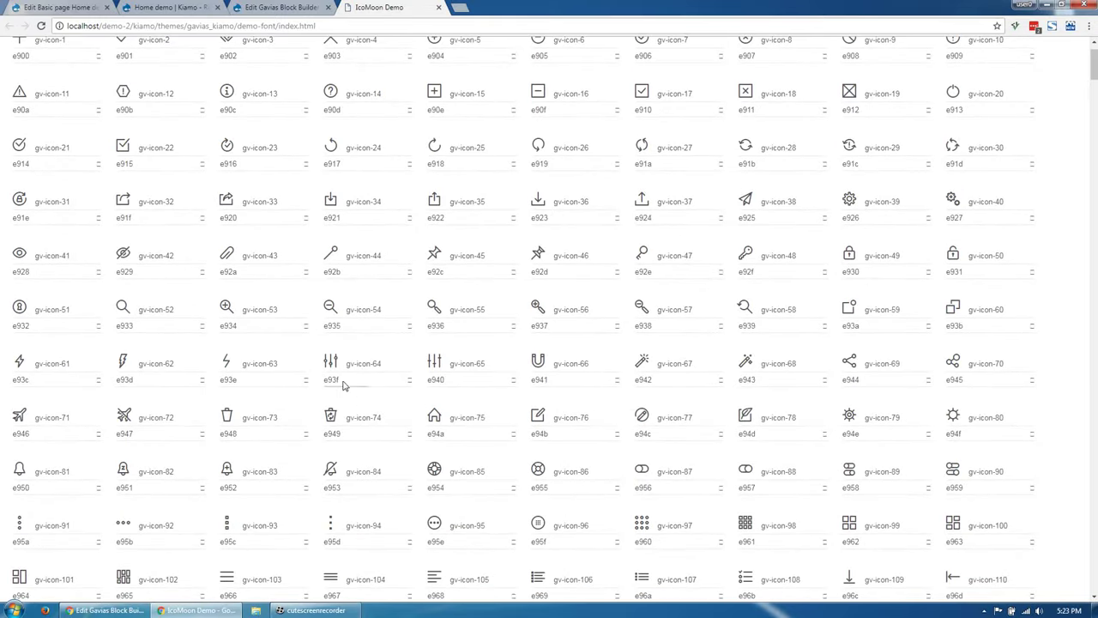
left_click(299, 10)
left_click_drag(302, 274, 199, 264)
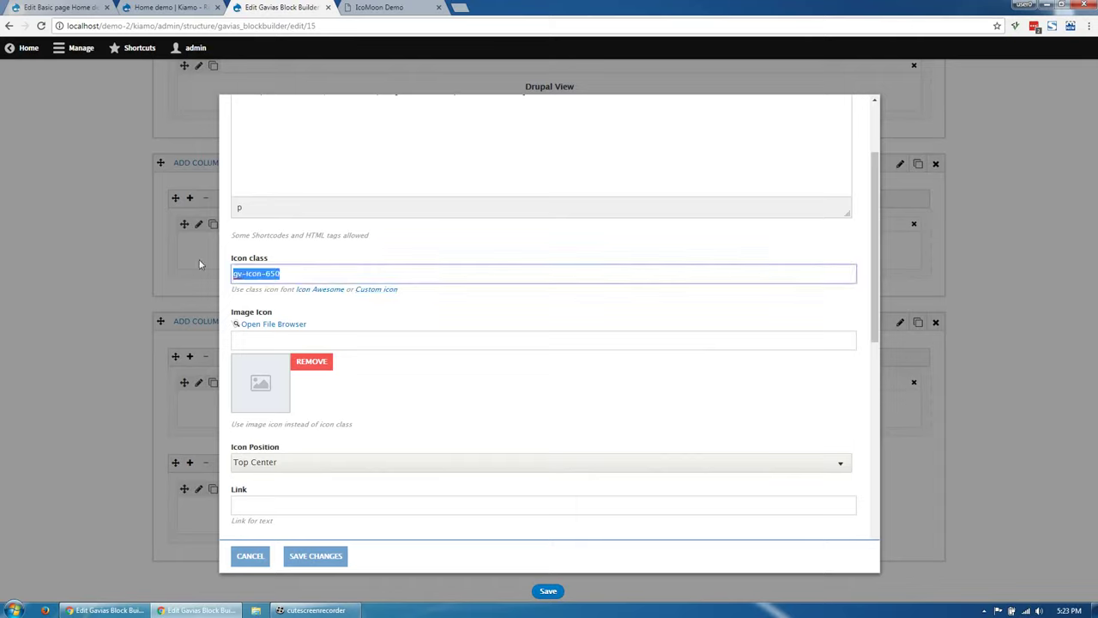
- Set the Icon Box's icon width to Fa 3x and save the element's changes
scroll(346, 386, "down", 3)
left_click(292, 235)
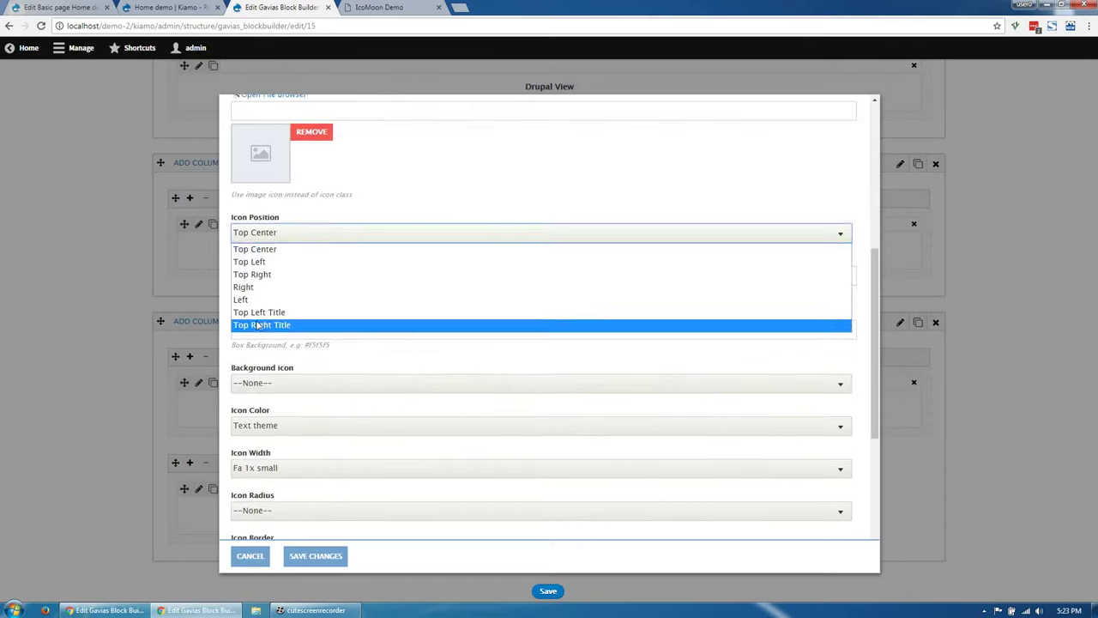
left_click(375, 374)
scroll(376, 373, "down", 2)
scroll(368, 358, "down", 2)
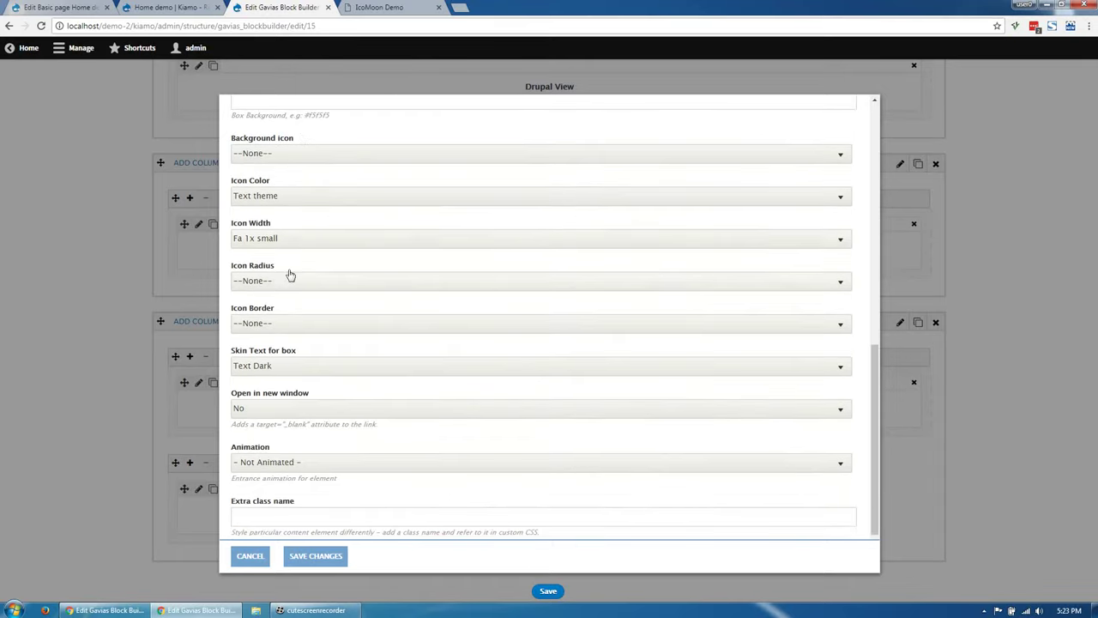
left_click(274, 239)
left_click(271, 280)
left_click(268, 242)
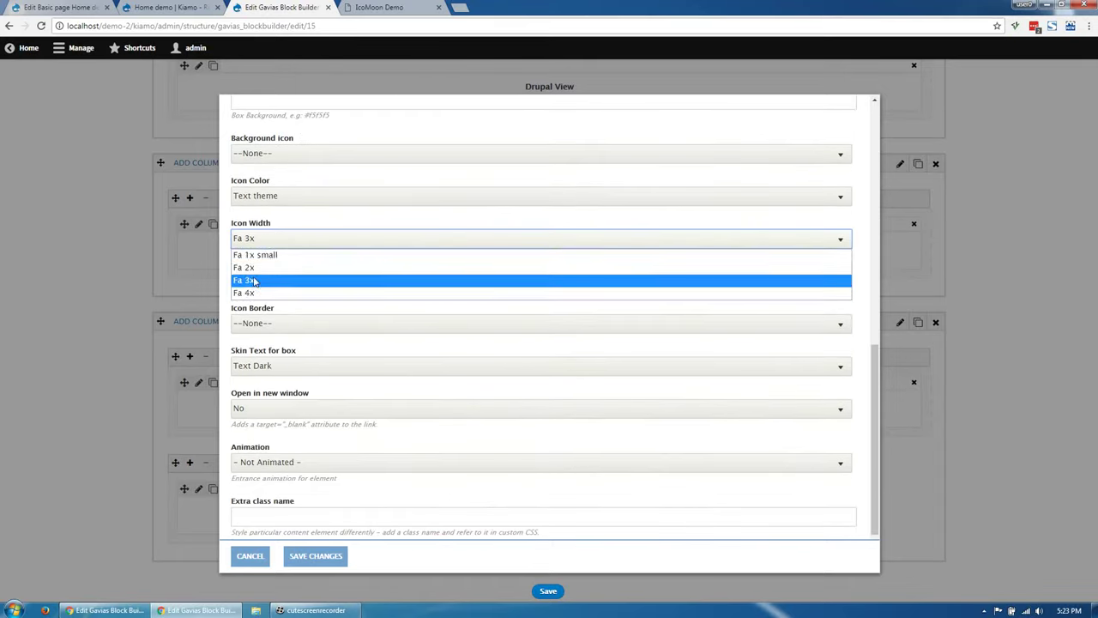
left_click(264, 210)
left_click(327, 564)
- Duplicate the Icon Box column three times to fill the "Why choose us ?" row with four columns, and save the layout
double_click(354, 481)
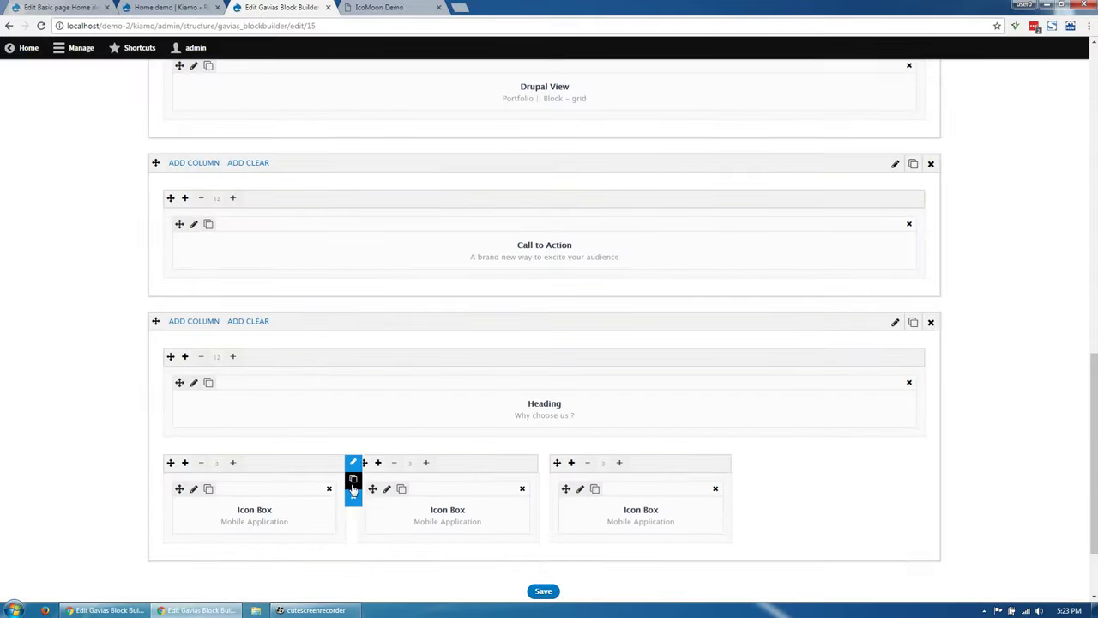
scroll(341, 375, "down", 2)
left_click(353, 372)
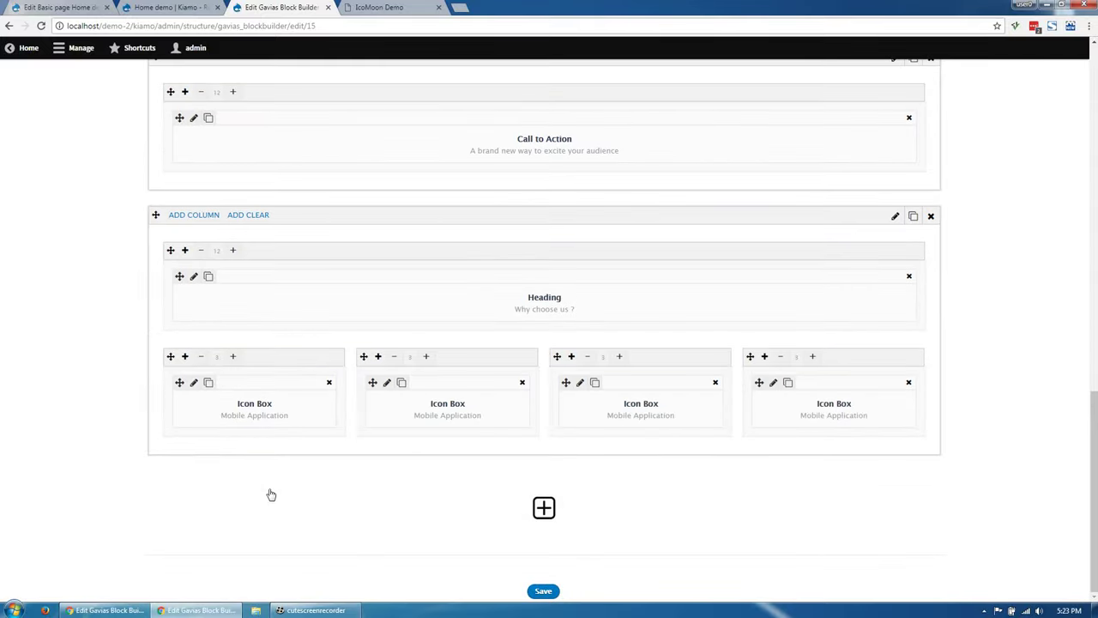
left_click(545, 591)
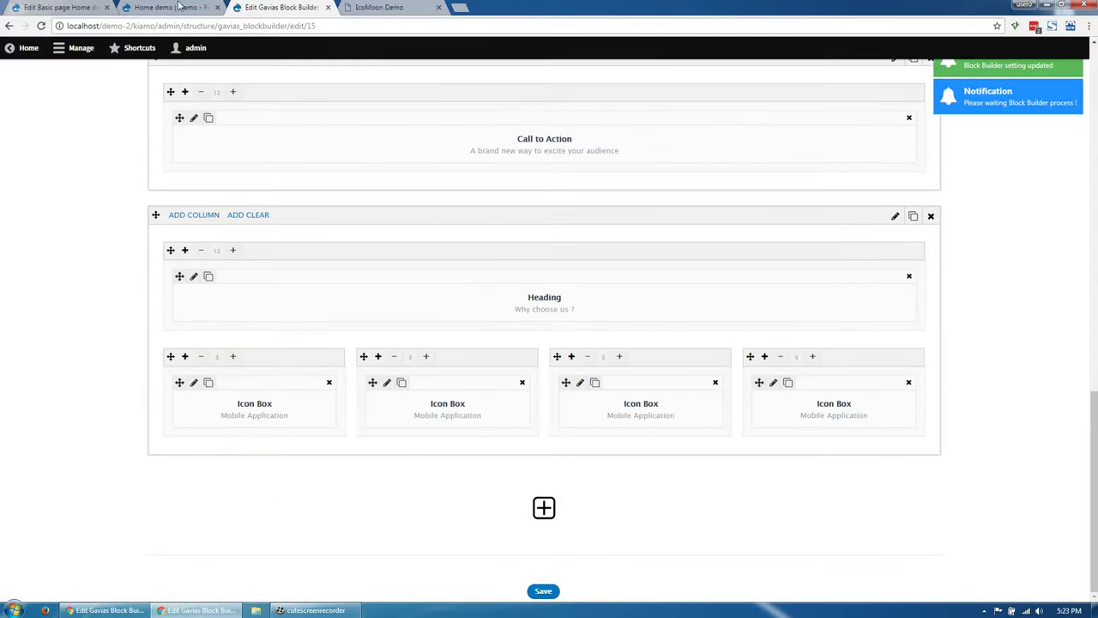
- Add a new row below the "Why choose us ?" section with a full-width 1/1 column containing a Heading element
left_click(536, 508)
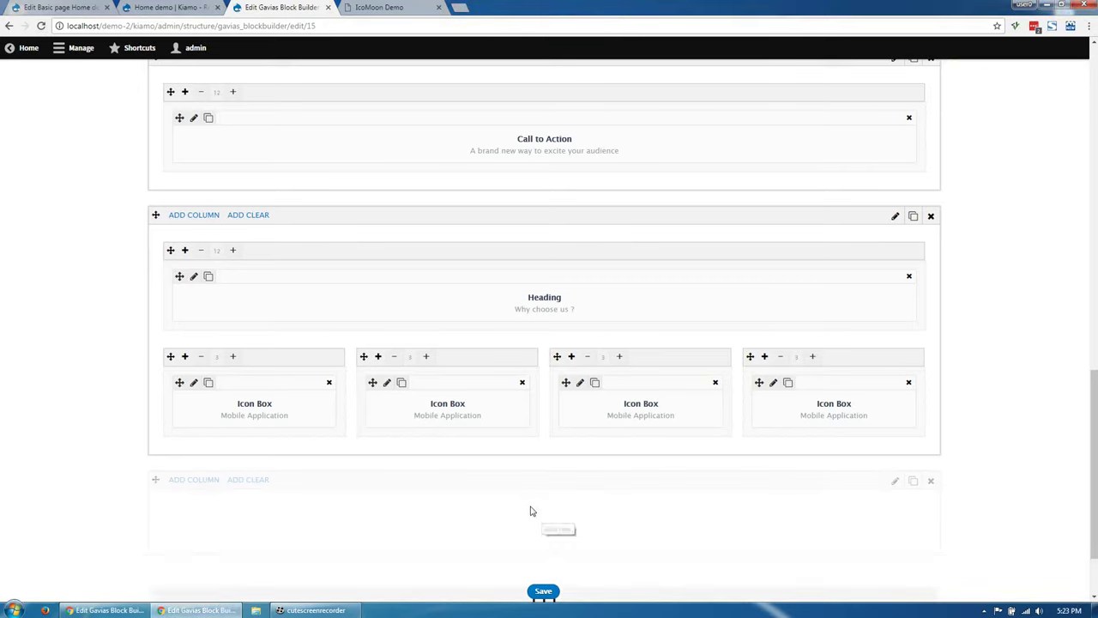
mouse_move(203, 388)
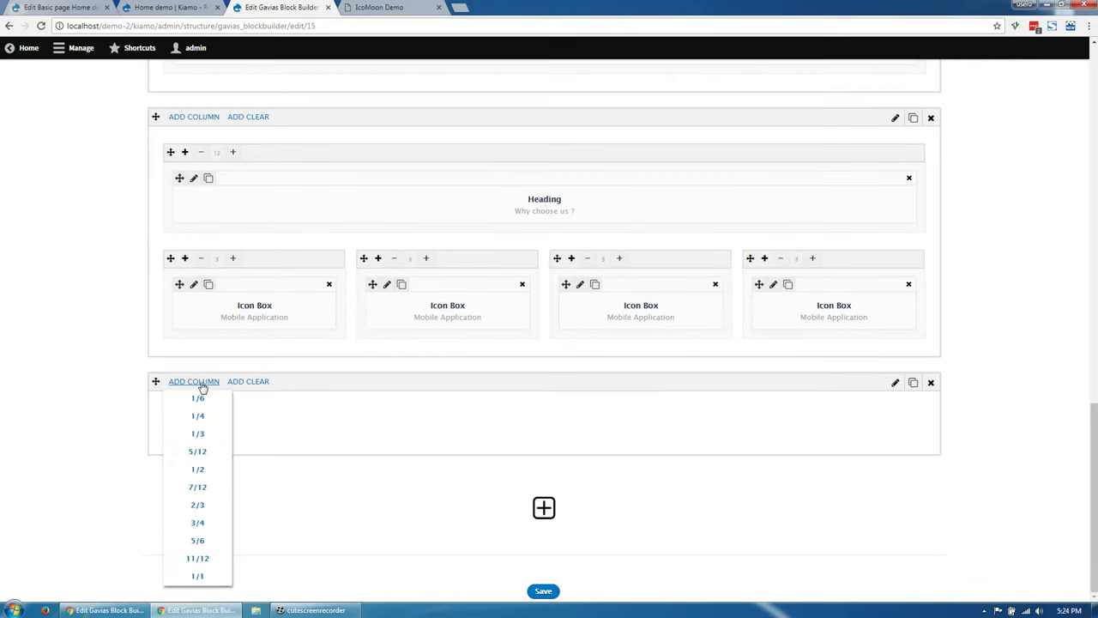
left_click(197, 575)
left_click(185, 418)
left_click(454, 215)
- Title the new row's Heading "Our Blog" and save the element's changes
left_click(199, 443)
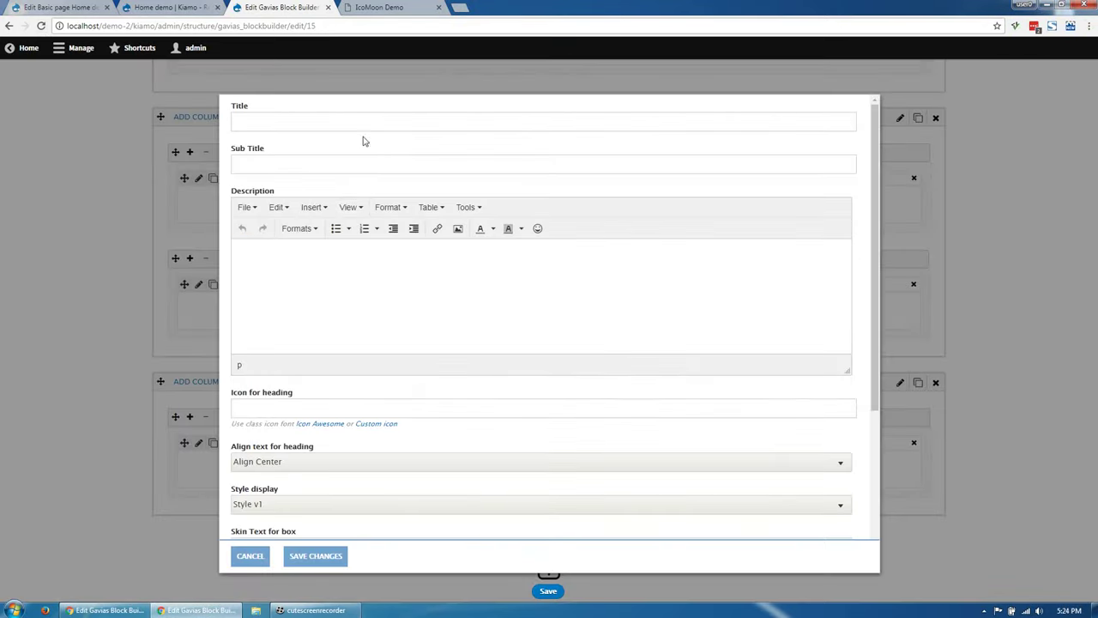
left_click(369, 124)
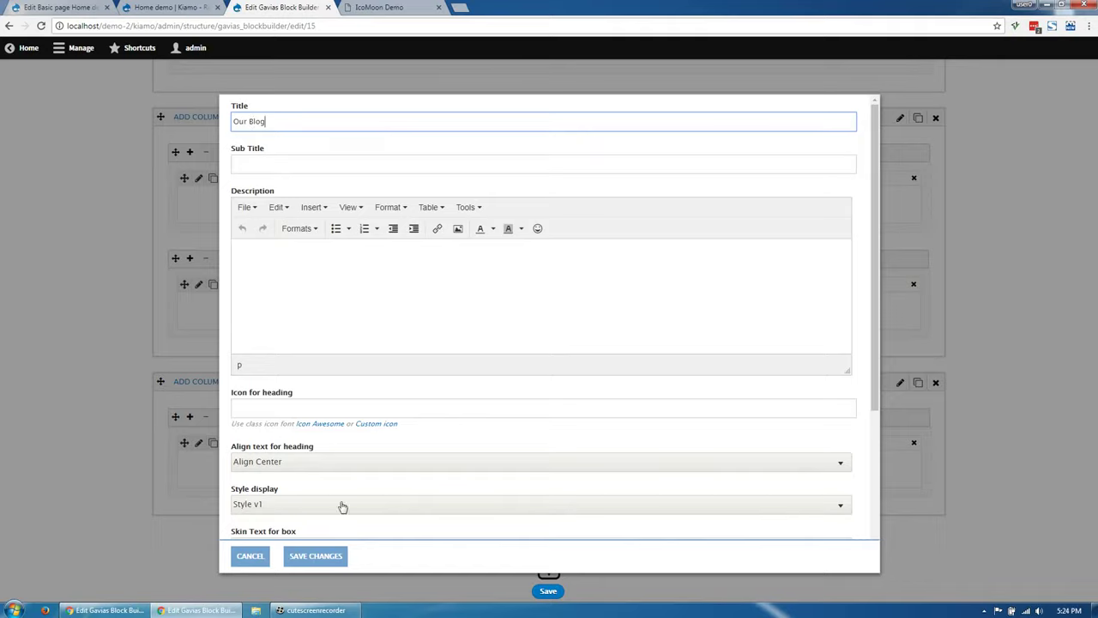
left_click(315, 555)
- Add a Drupal View element below the "Our Blog" heading, set its view to "Post || Block #1(home 2)", and save the layout
left_click(185, 418)
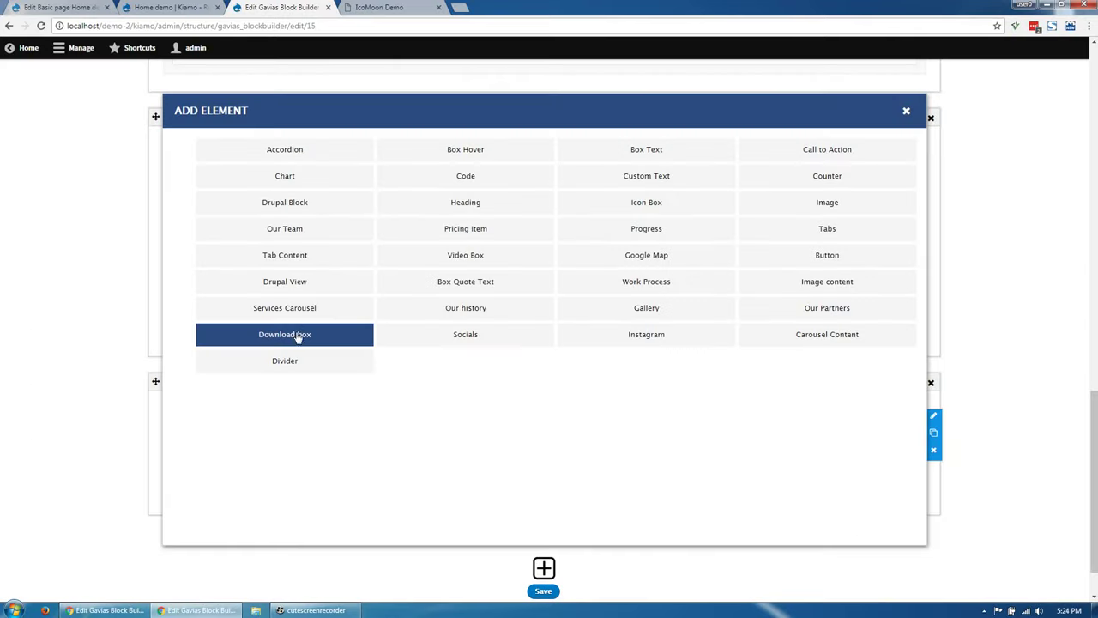
left_click(287, 333)
left_click(196, 512)
left_click(330, 206)
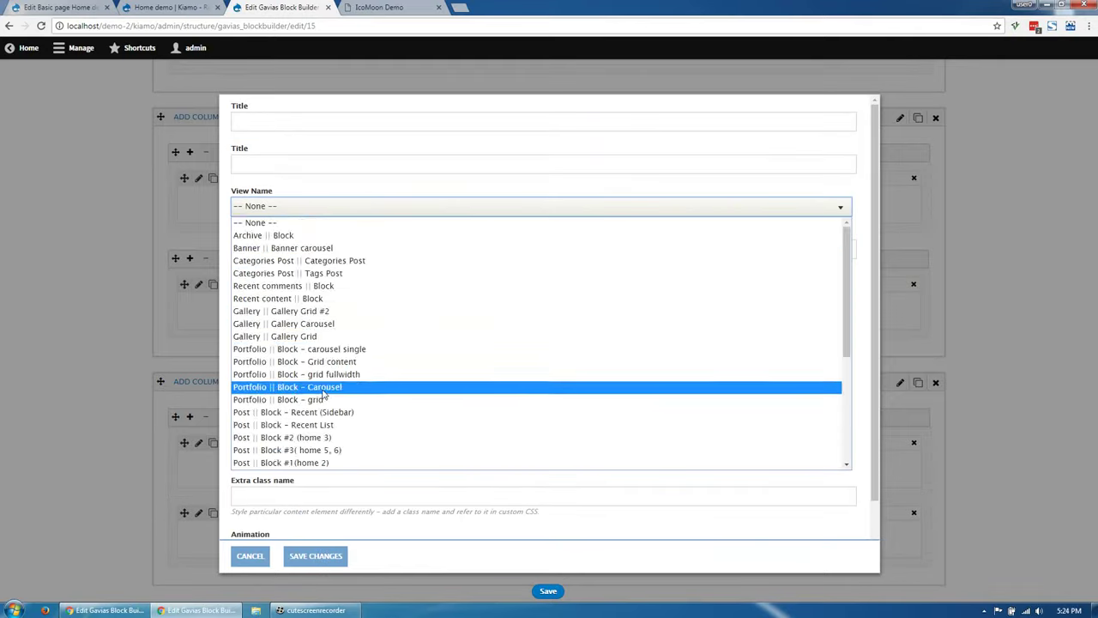
scroll(334, 386, "down", 3)
left_click(300, 349)
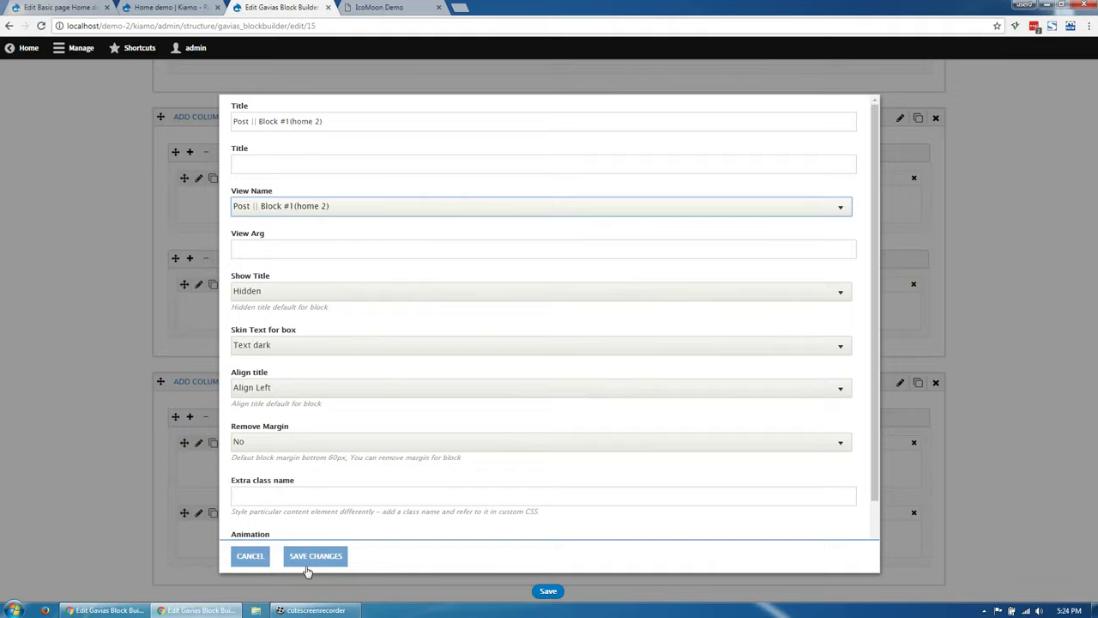
left_click(323, 214)
left_click(328, 215)
left_click(330, 555)
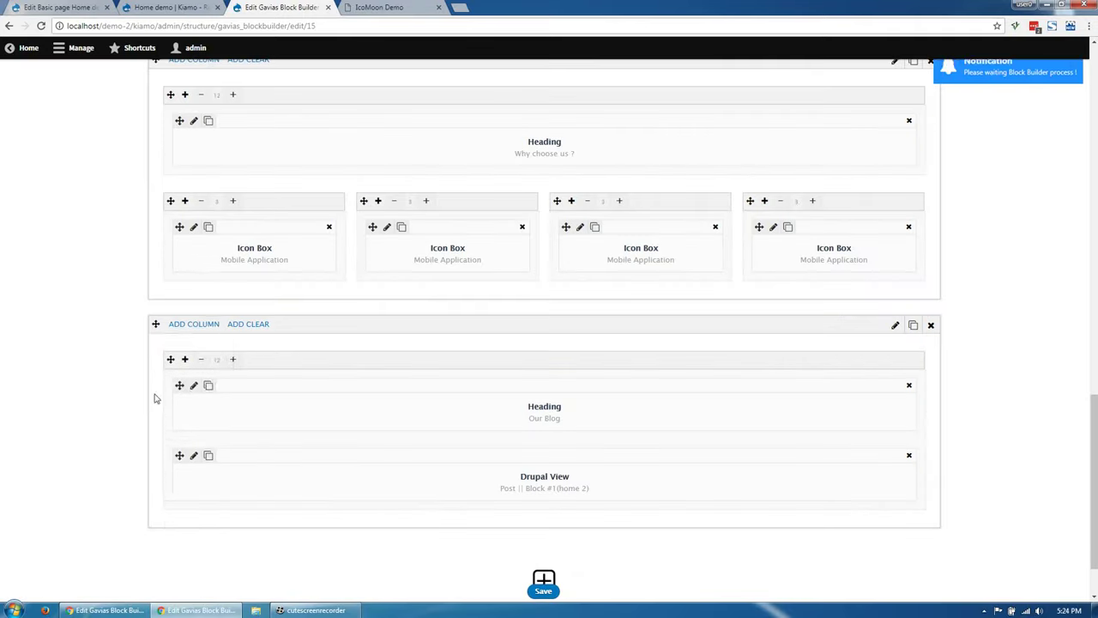
- Reload the Home demo page and review all its sections, including the four icon boxes and the blog section
left_click(169, 8)
left_click(40, 26)
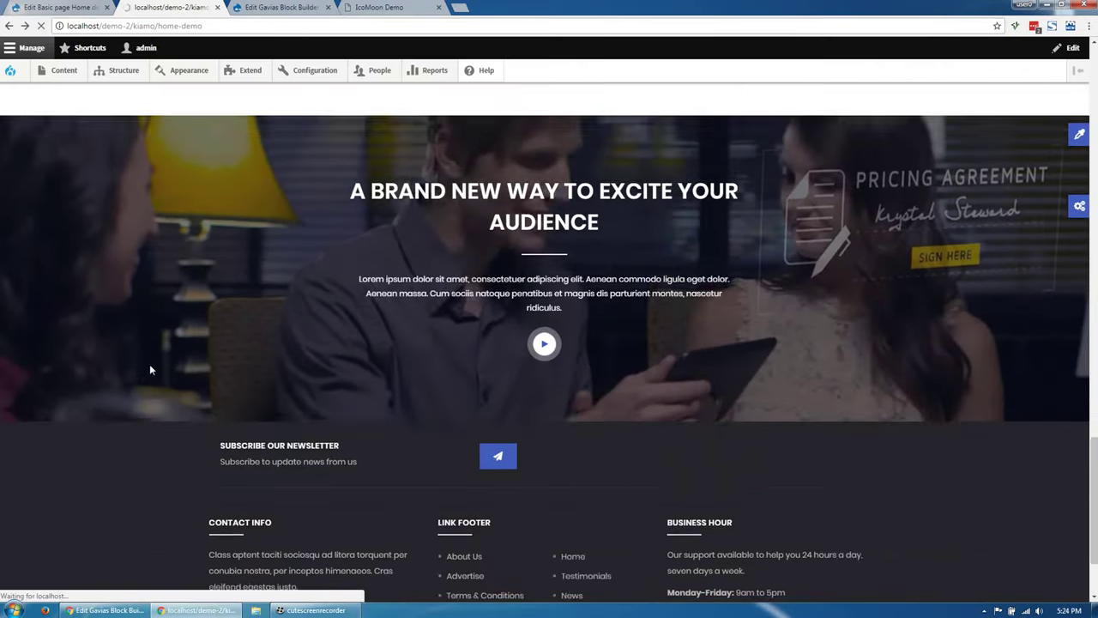
scroll(153, 372, "down", 1)
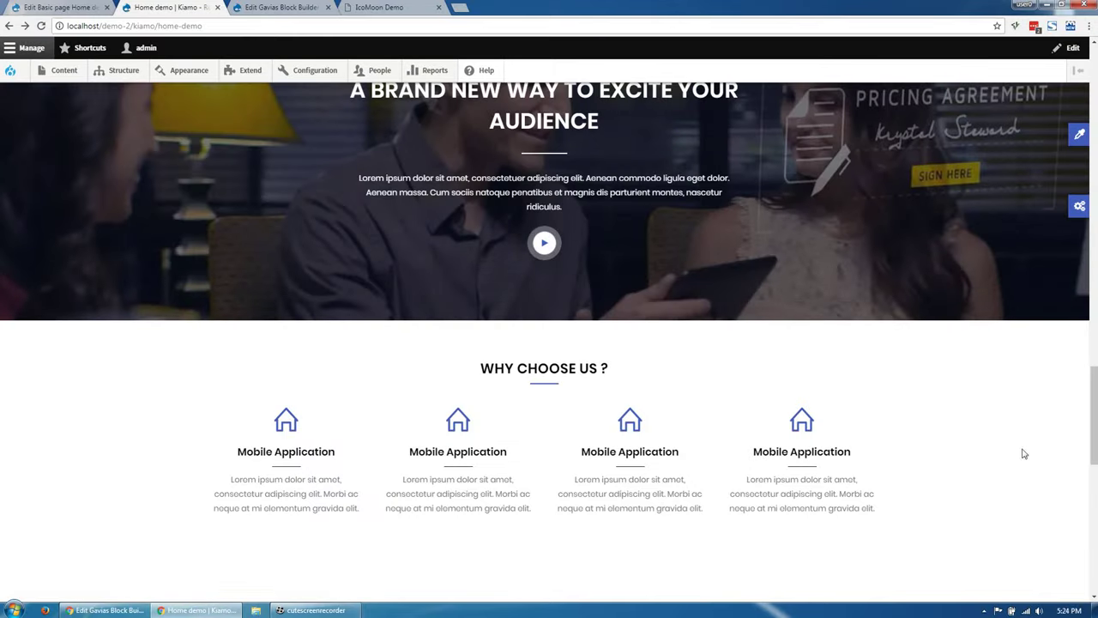
scroll(622, 321, "down", 5)
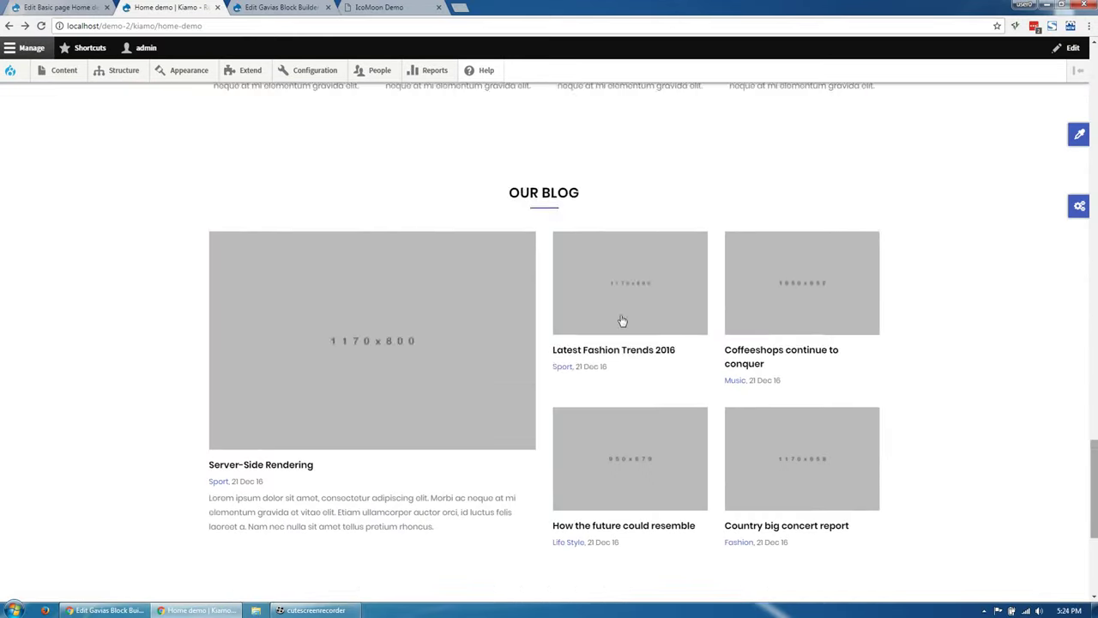
scroll(191, 195, "up", 20)
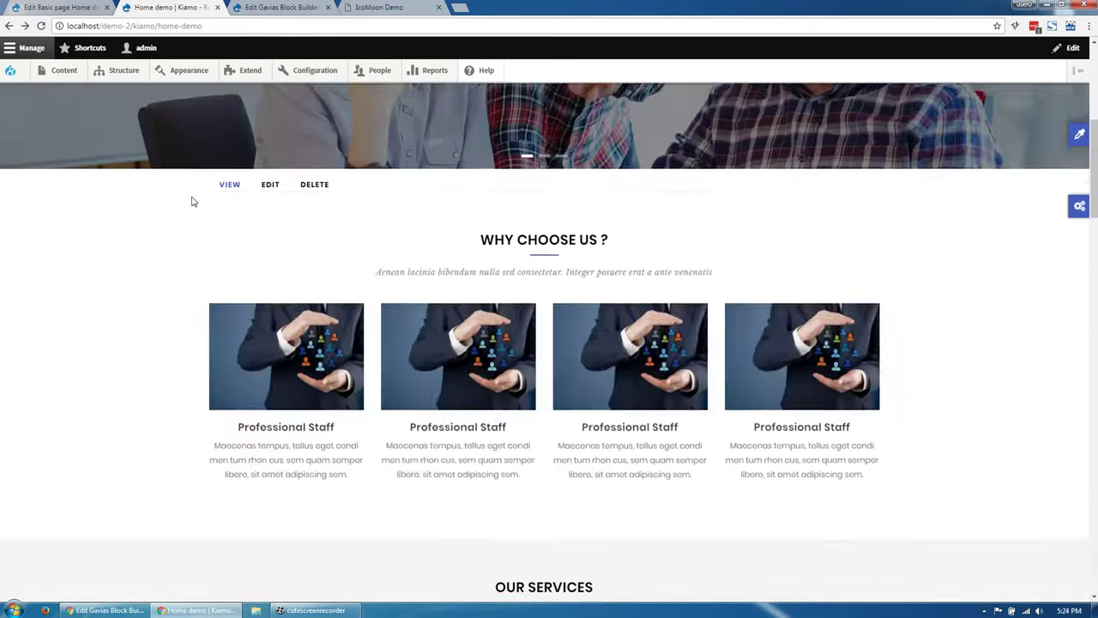
scroll(191, 196, "down", 15)
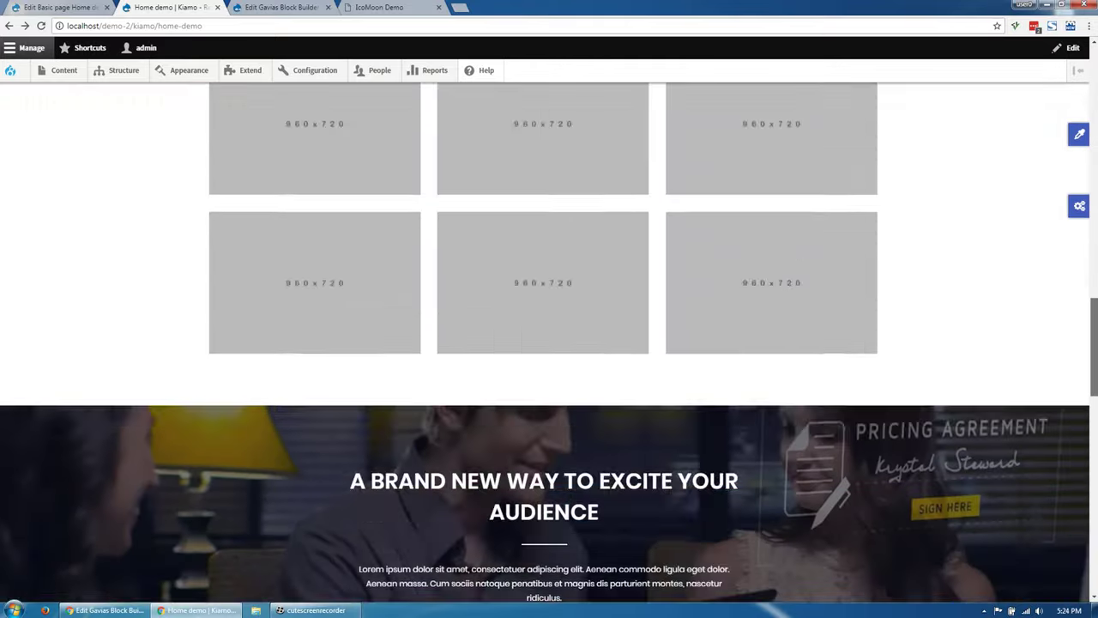
scroll(215, 235, "down", 3)
scroll(215, 235, "up", 15)
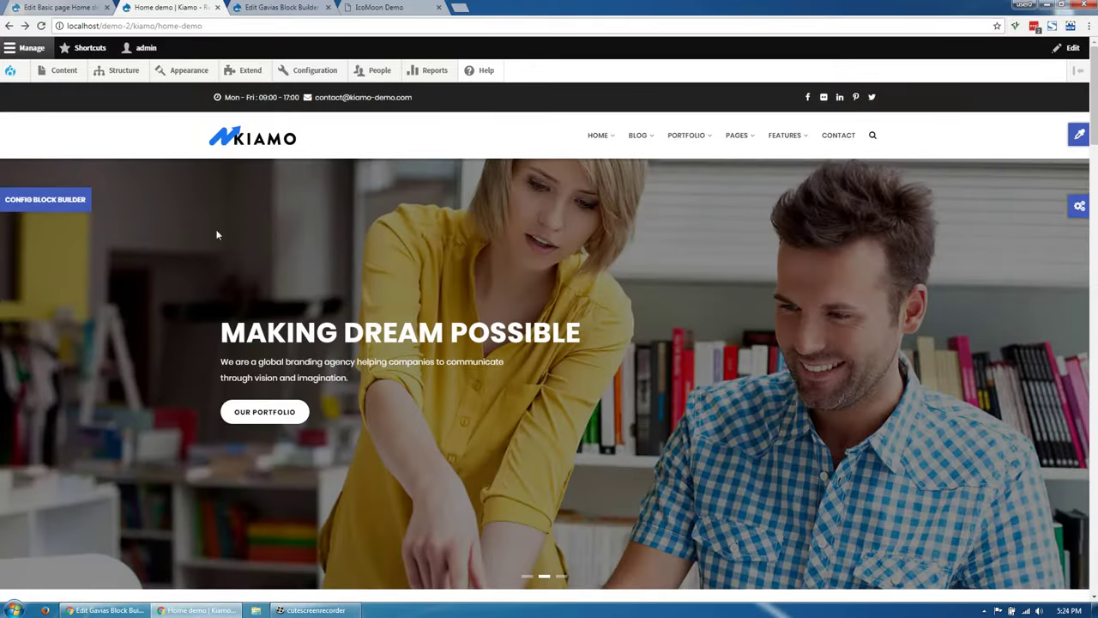